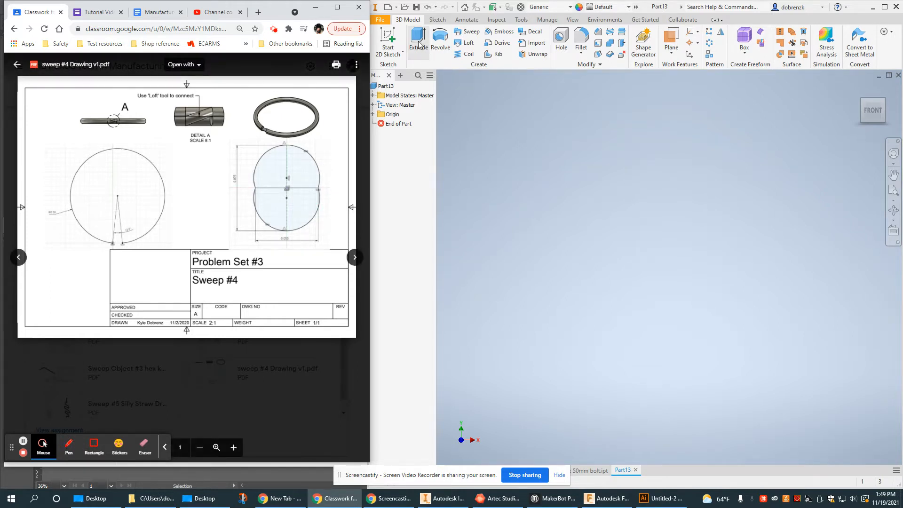
# - Start a sketch on the XZ plane and draw a nearly closed three-point arc from the origin, radius about 0.5 in
pyautogui.click(390, 37)
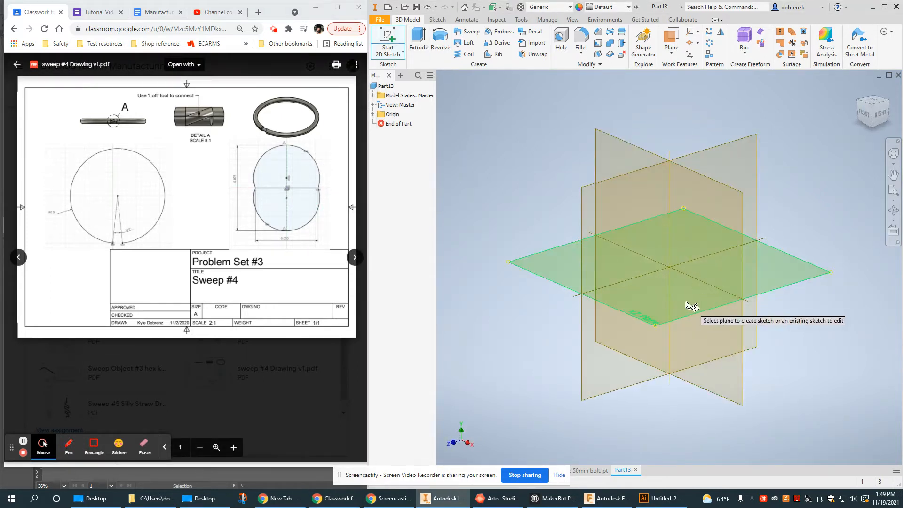
pyautogui.click(691, 305)
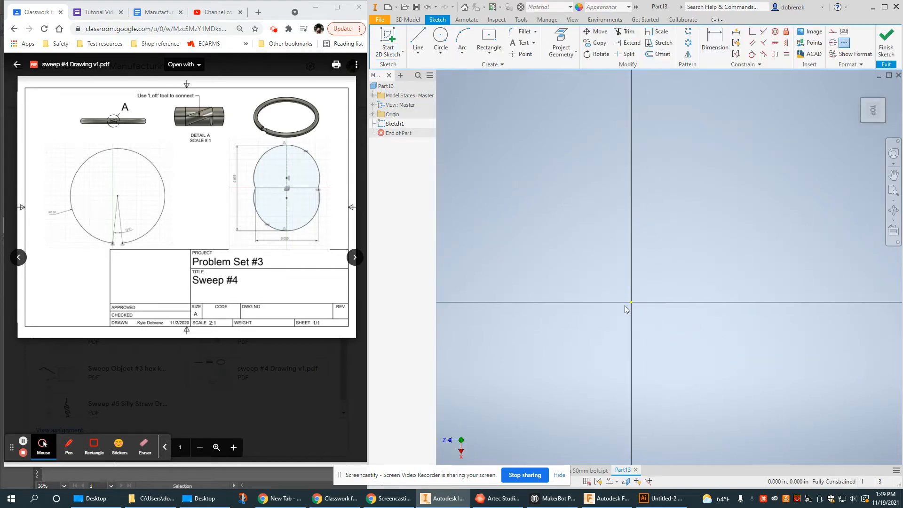
pyautogui.click(119, 240)
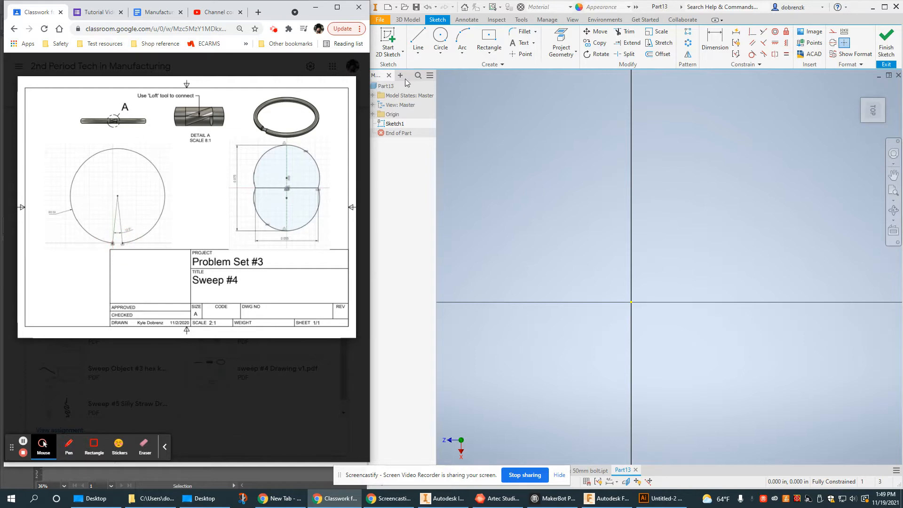
pyautogui.click(462, 40)
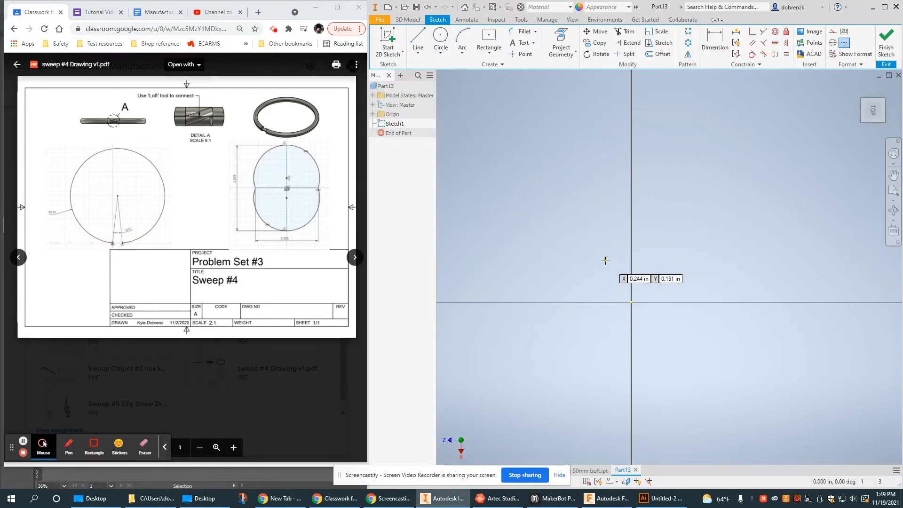
pyautogui.click(630, 301)
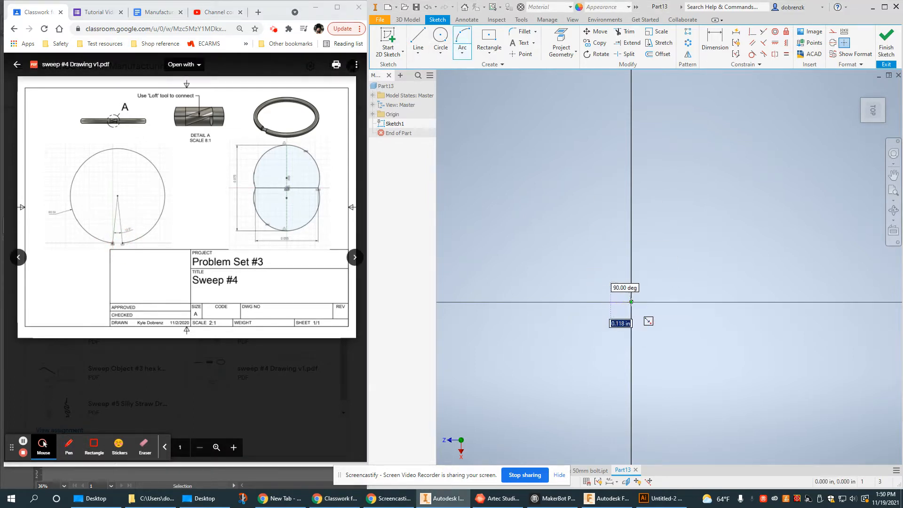
pyautogui.click(631, 302)
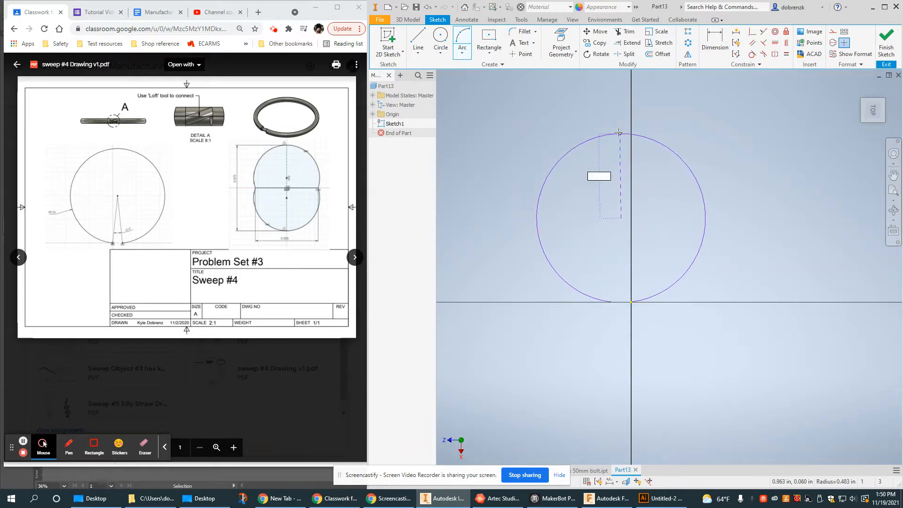
pyautogui.click(623, 120)
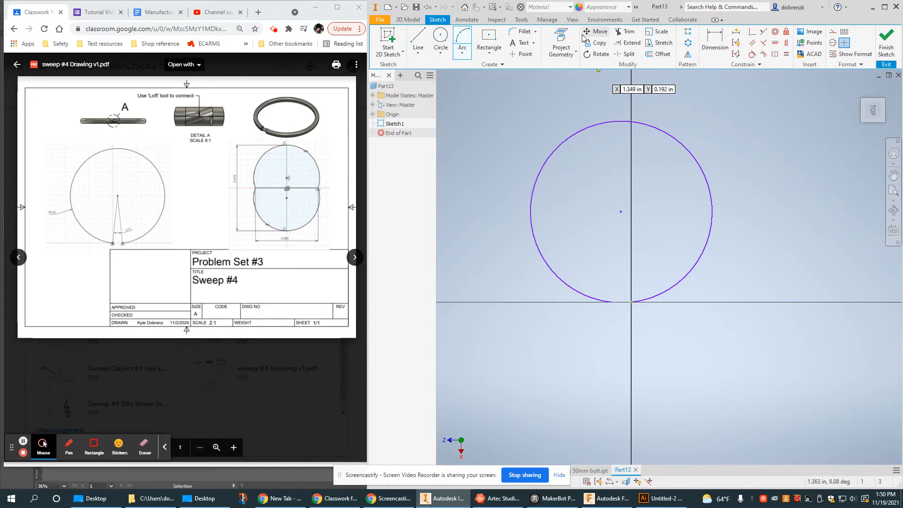
# - Dimension the gap between the arc's two endpoints about its centre as a 12-degree angle
pyautogui.click(714, 45)
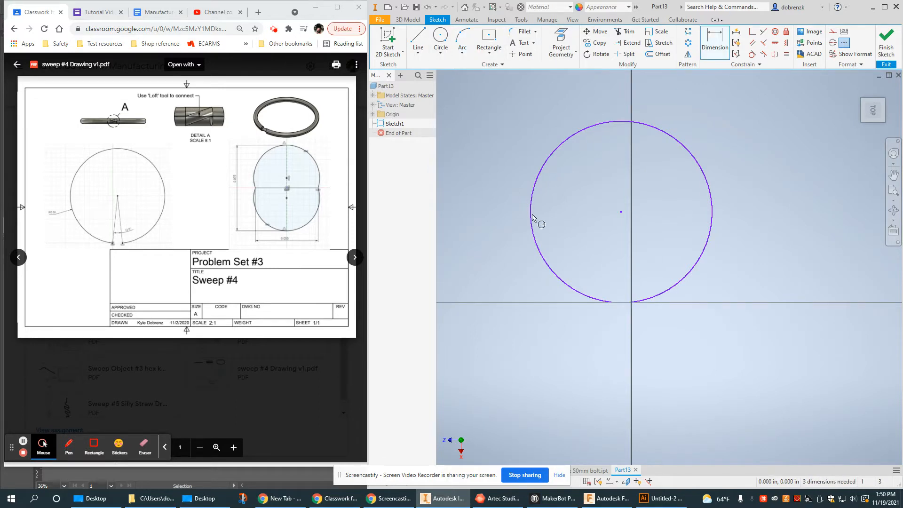
pyautogui.click(621, 212)
pyautogui.click(630, 302)
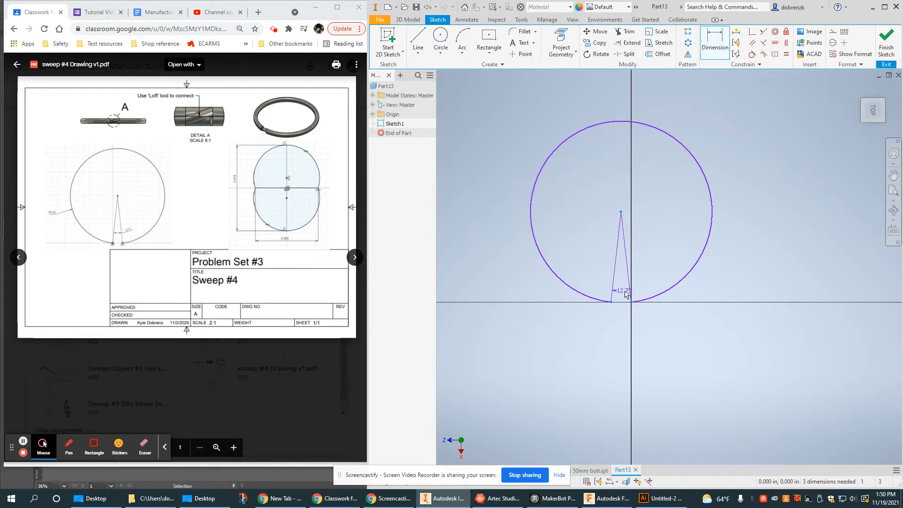
pyautogui.click(623, 286)
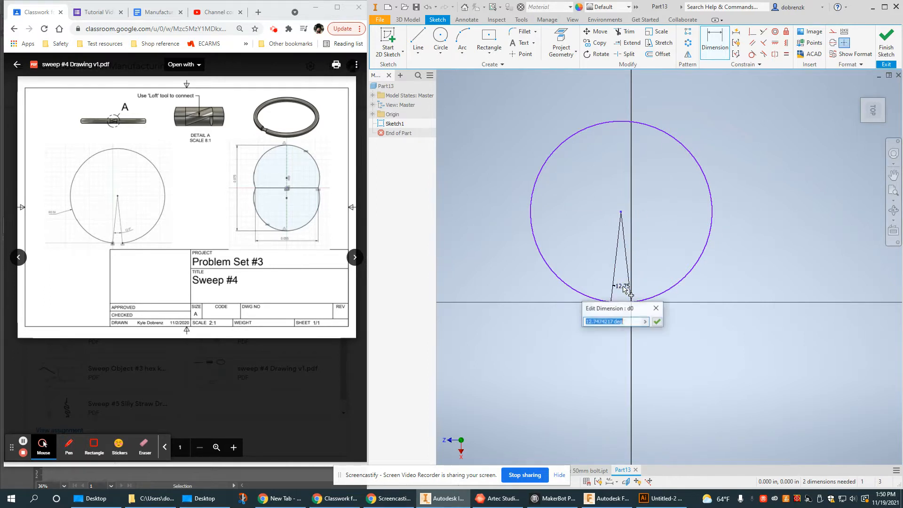
pyautogui.press('Return')
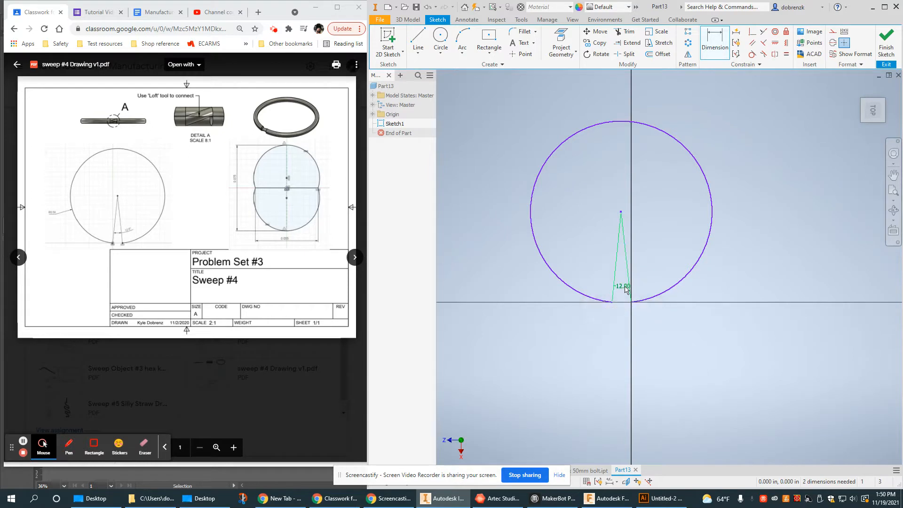
# - Dimension the arc's radius as 0.5 in and leave the Dimension command
pyautogui.click(532, 238)
pyautogui.click(491, 254)
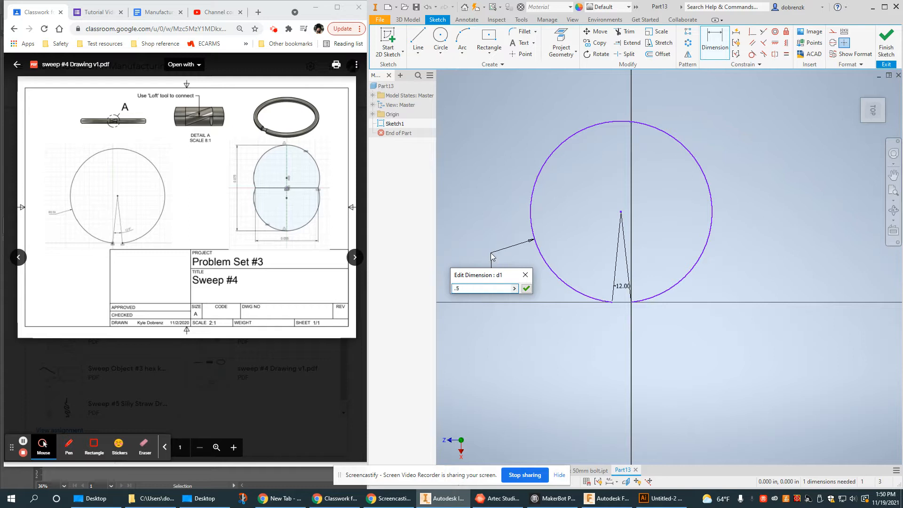
pyautogui.press('Return')
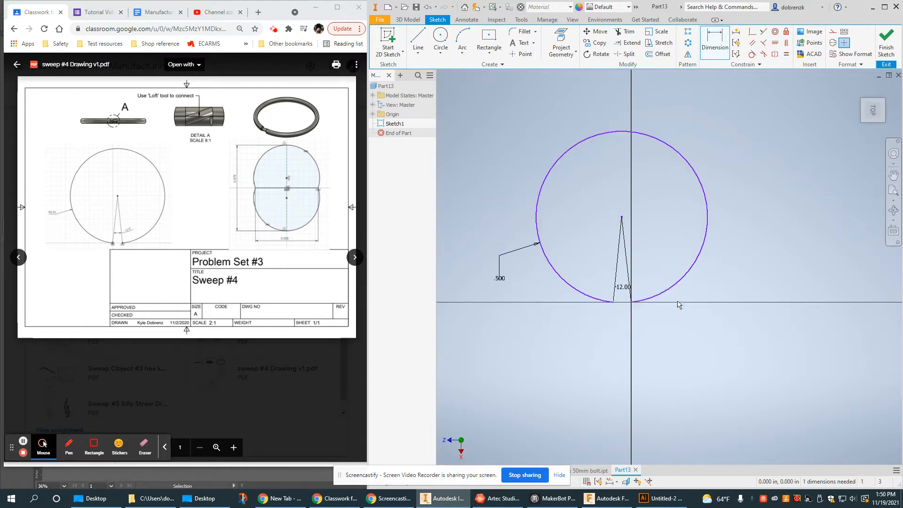
pyautogui.moveTo(686, 322); pyautogui.dragTo(676, 319, button='middle')
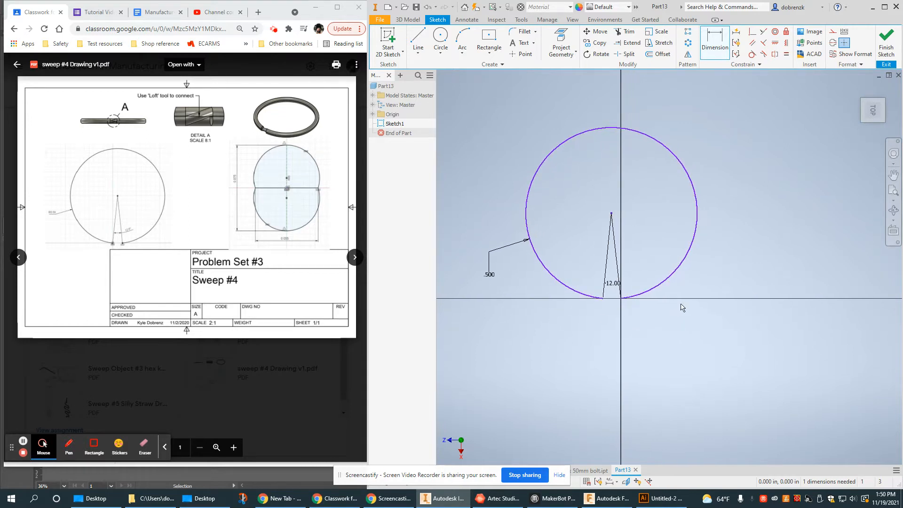
pyautogui.rightClick(755, 164)
pyautogui.click(786, 165)
# - Constrain the arc's centre point to line up vertically with the origin, and finish the path sketch
pyautogui.moveTo(612, 213); pyautogui.dragTo(729, 150)
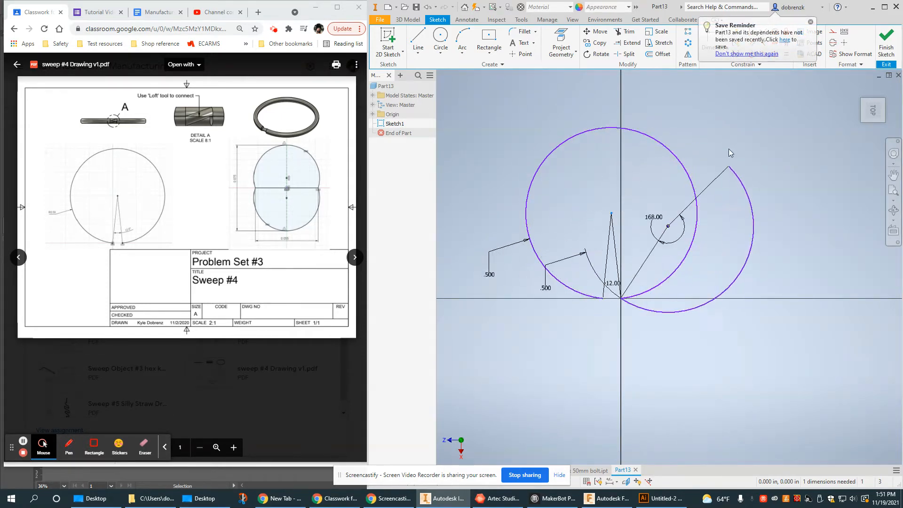
pyautogui.hotkey('ctrl', 'z')
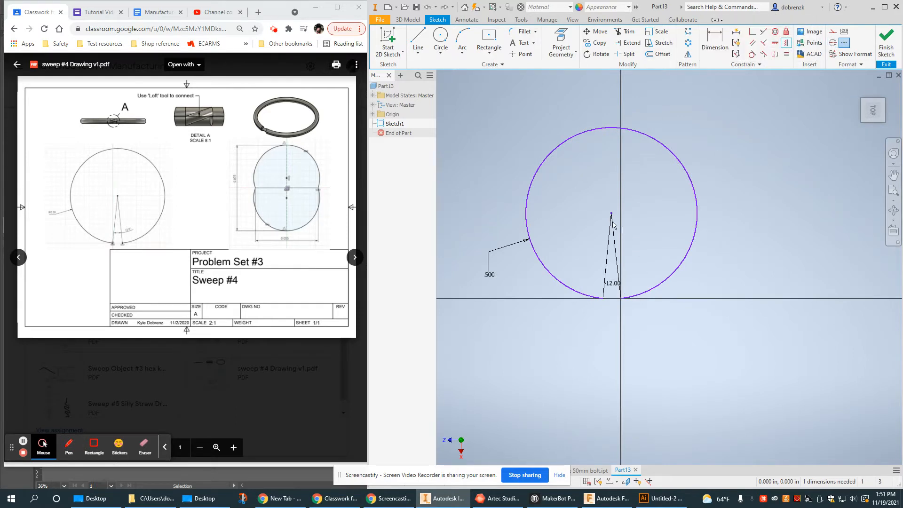
pyautogui.click(775, 43)
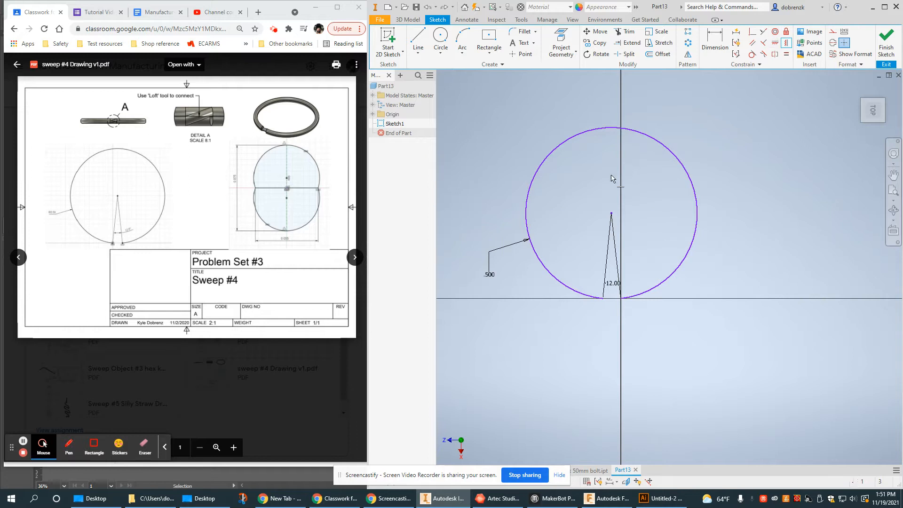
pyautogui.click(622, 298)
pyautogui.rightClick(762, 228)
pyautogui.click(806, 222)
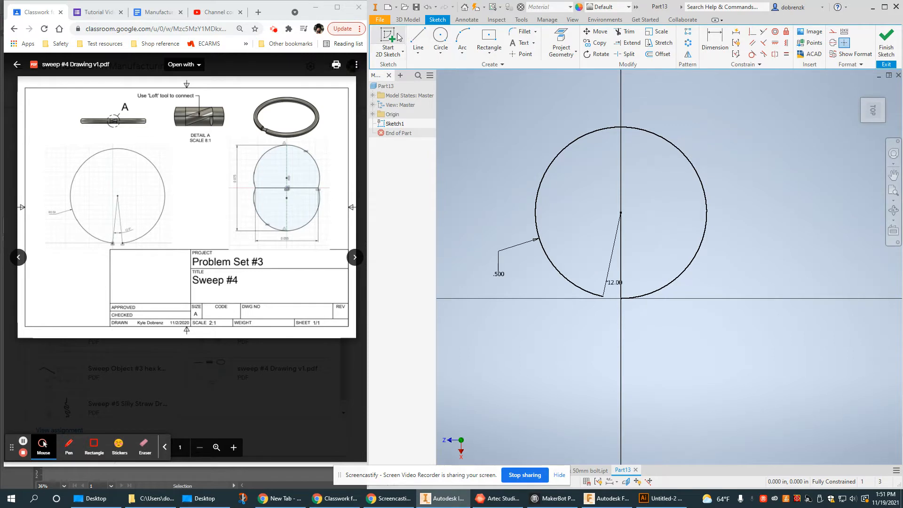
pyautogui.click(885, 45)
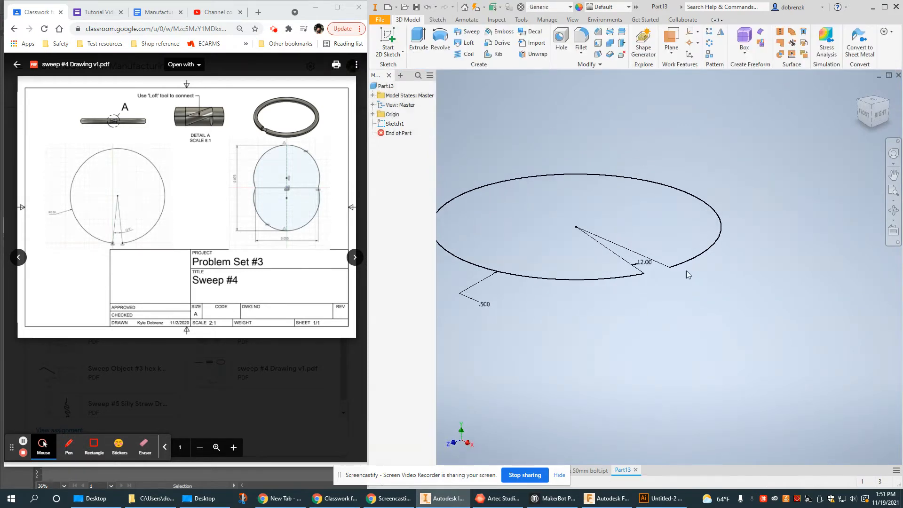
# - Start a new sketch on the XY plane, perpendicular to the arc at its endpoint on the origin
pyautogui.scroll(3, 686, 270)
pyautogui.scroll(3, 653, 304)
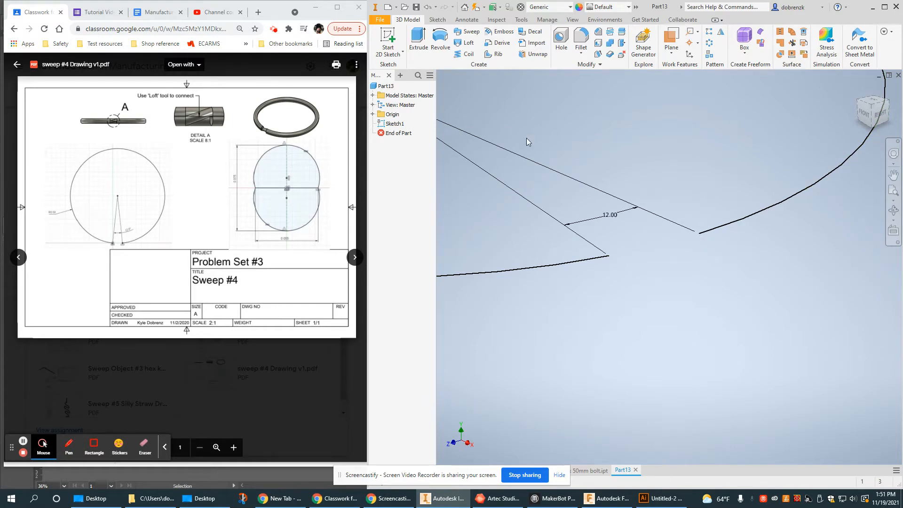
pyautogui.click(388, 40)
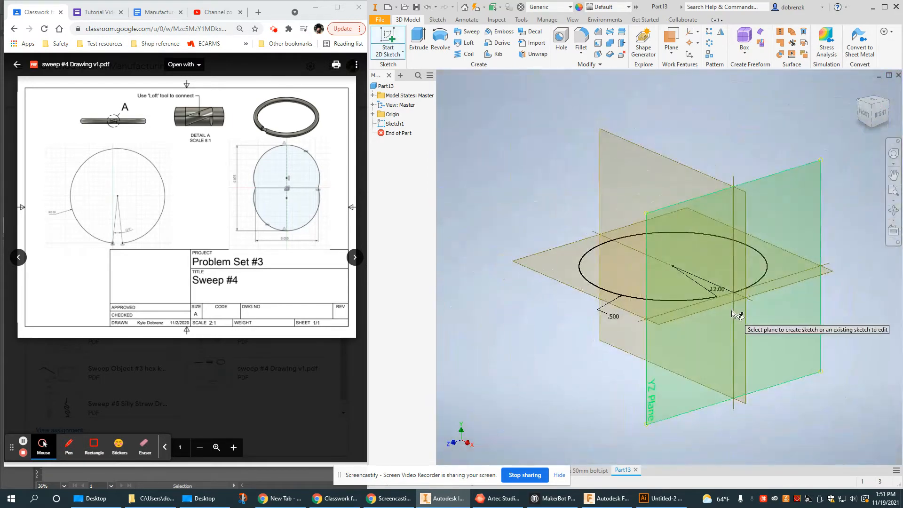
pyautogui.keyDown('shift'); pyautogui.moveTo(751, 306); pyautogui.dragTo(741, 354, button='middle'); pyautogui.keyUp('shift')
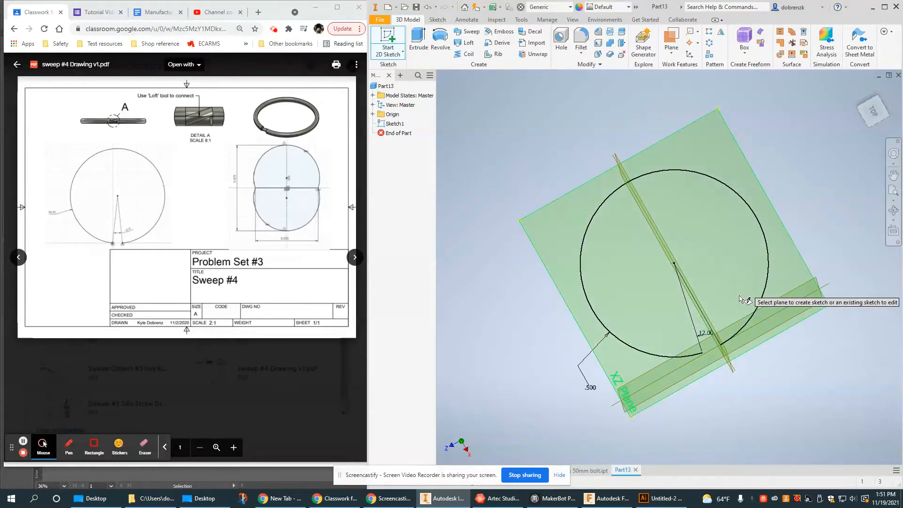
pyautogui.scroll(3, 747, 345)
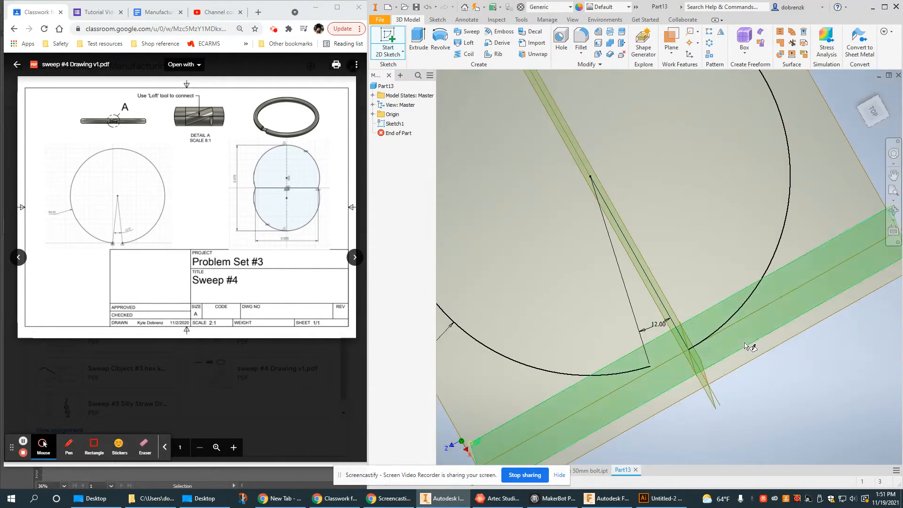
pyautogui.keyDown('shift'); pyautogui.moveTo(751, 347); pyautogui.dragTo(729, 284, button='middle'); pyautogui.keyUp('shift')
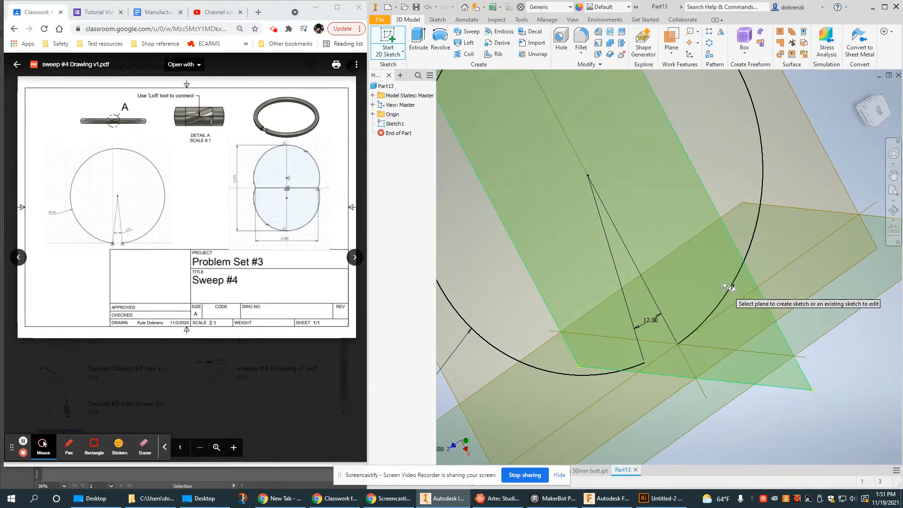
pyautogui.click(723, 254)
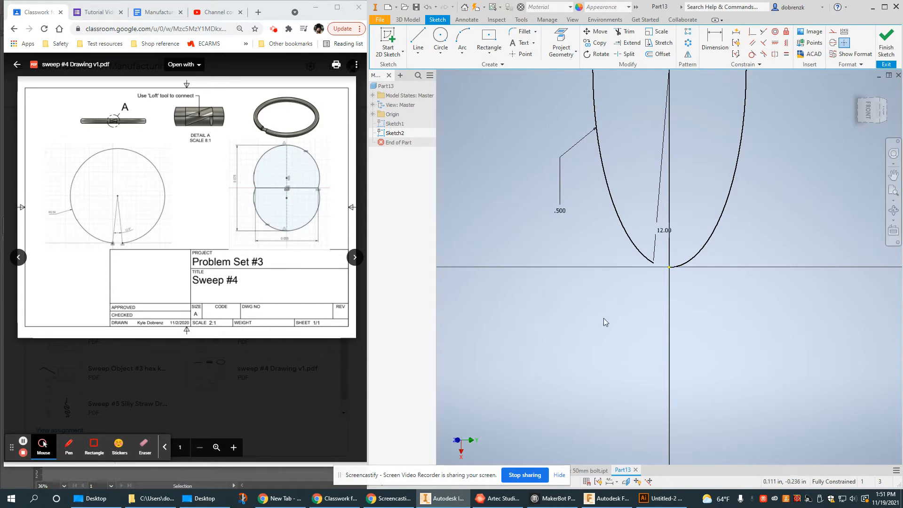
# - Draw the upper three-point arc of the profile with its ends on the X axis either side of the origin, about 0.005 in apart
pyautogui.scroll(3, 685, 298)
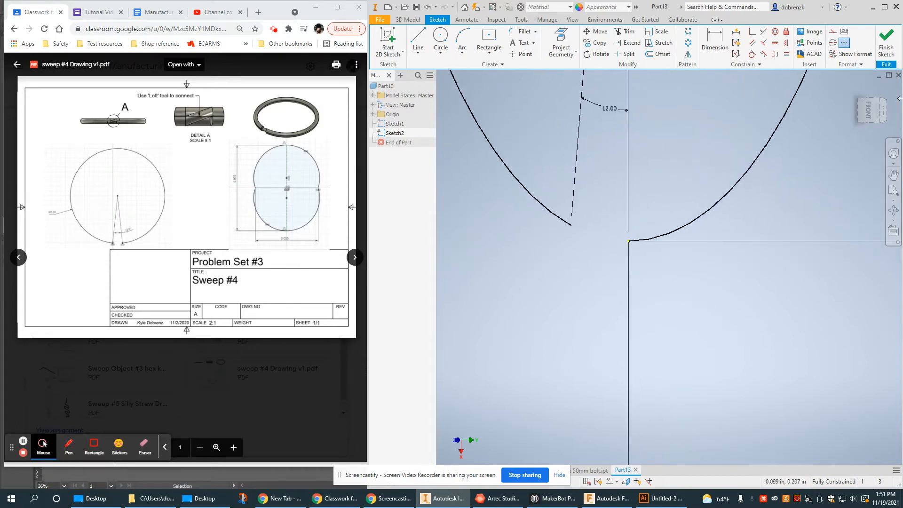
pyautogui.moveTo(685, 268)
pyautogui.keyDown('shift'); pyautogui.mouseDown(button='middle')
pyautogui.moveTo(719, 329)
pyautogui.moveTo(672, 324)
pyautogui.moveTo(647, 246)
pyautogui.moveTo(697, 286)
pyautogui.mouseUp(button='middle'); pyautogui.keyUp('shift')
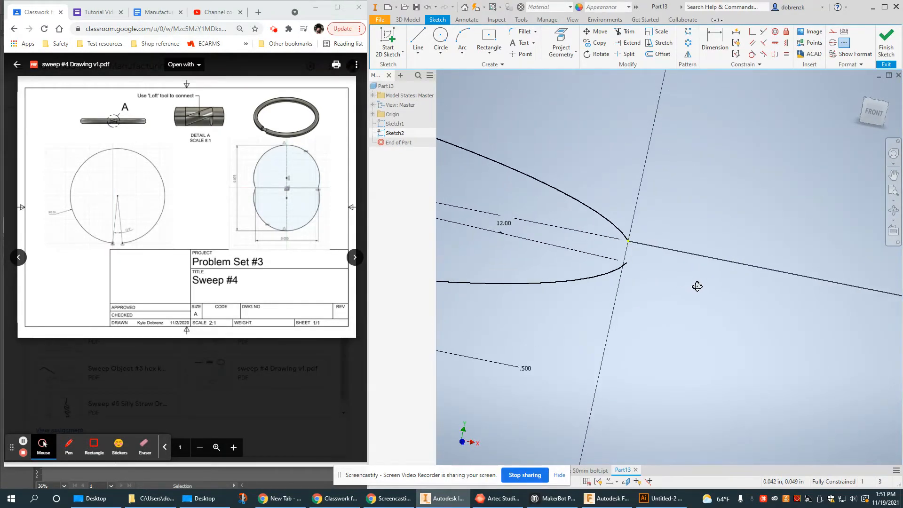
pyautogui.click(266, 190)
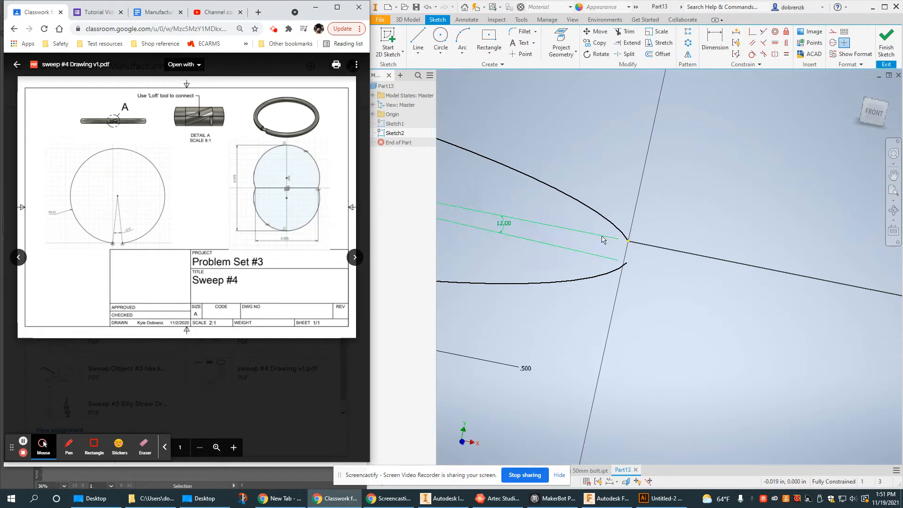
pyautogui.moveTo(602, 239)
pyautogui.keyDown('shift'); pyautogui.mouseDown(button='middle')
pyautogui.moveTo(653, 241)
pyautogui.moveTo(563, 250)
pyautogui.moveTo(596, 244)
pyautogui.mouseUp(button='middle'); pyautogui.keyUp('shift')
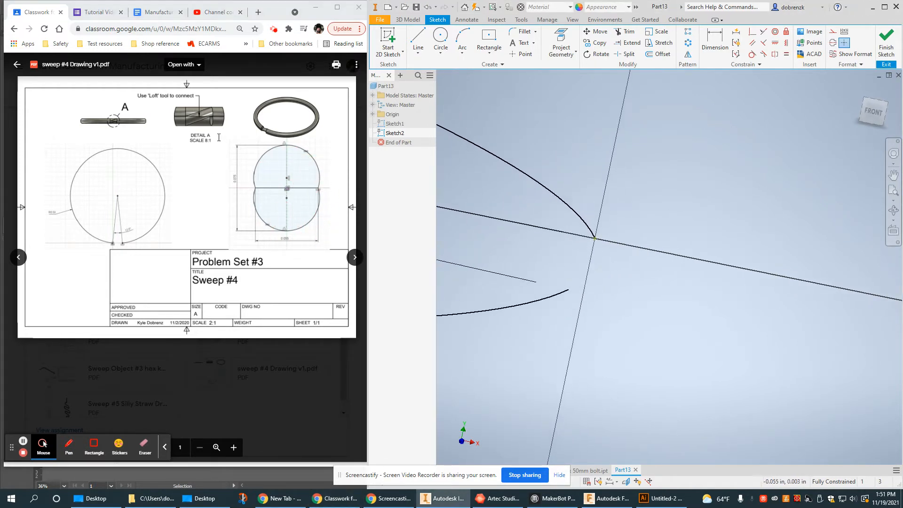
pyautogui.scroll(-6, 596, 239)
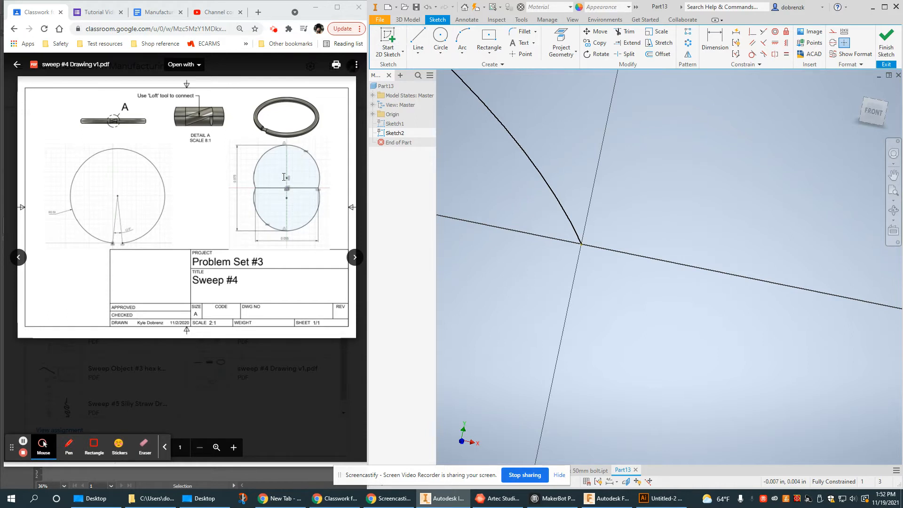
pyautogui.click(462, 42)
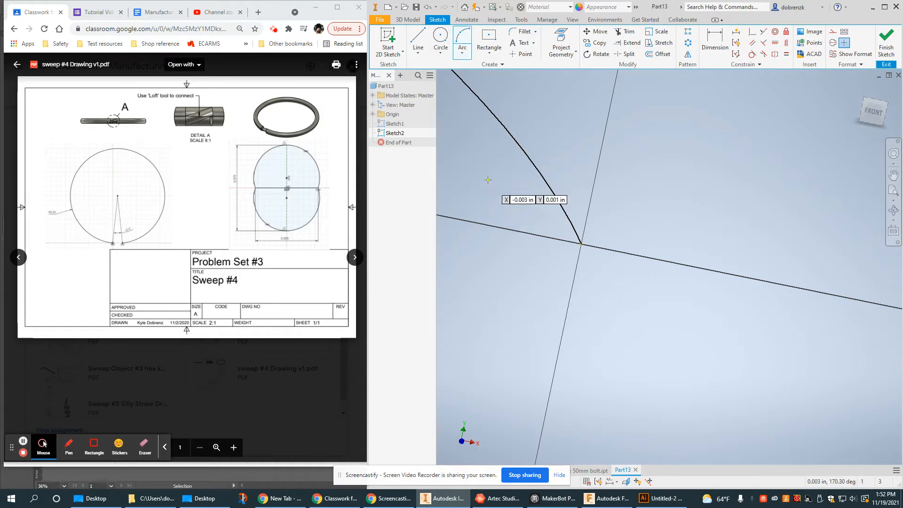
pyautogui.click(581, 244)
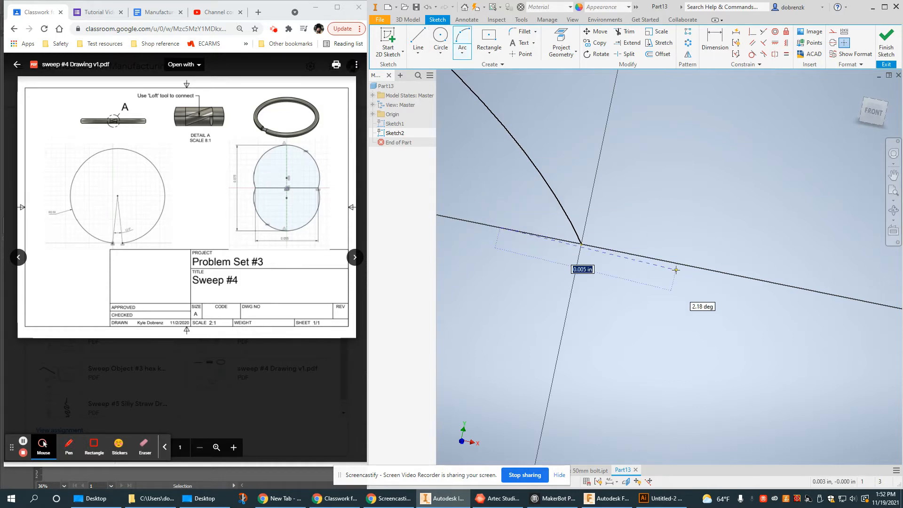
pyautogui.click(664, 261)
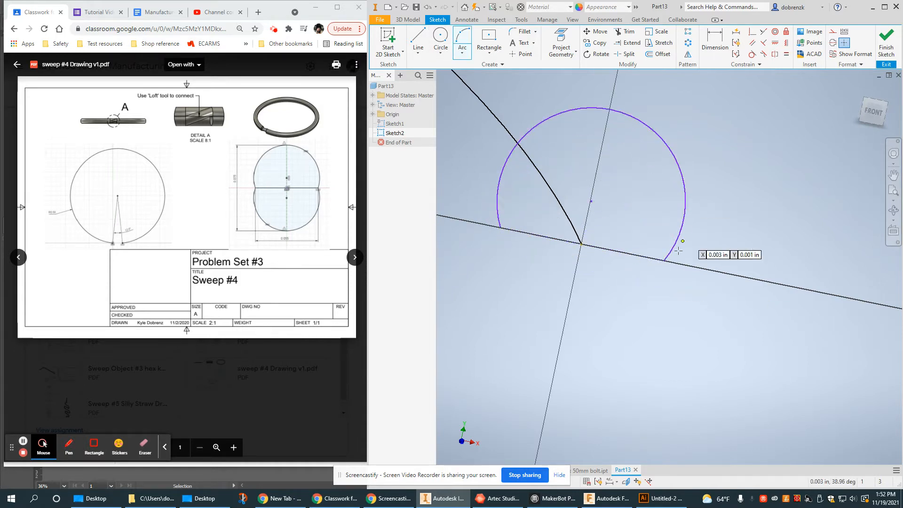
# - Draw the profile's lower three-point arc between the upper arc's two endpoints, bulging to the opposite side of the X axis
pyautogui.click(666, 260)
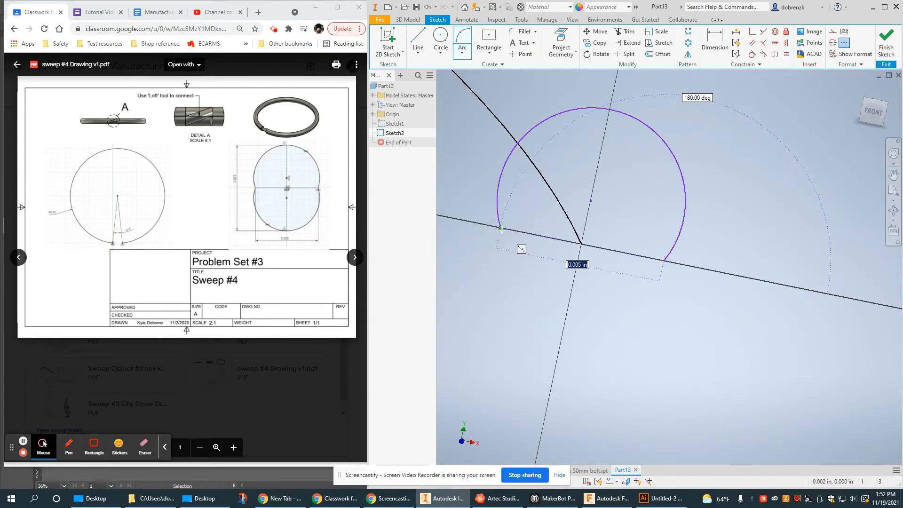
pyautogui.click(508, 245)
pyautogui.click(486, 357)
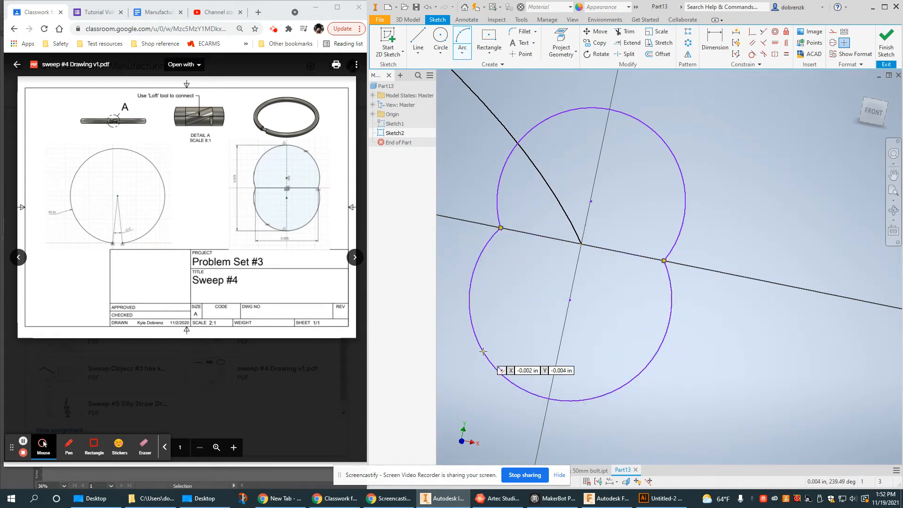
# - Draw two construction lines: a vertical one through the origin between the arcs' extremes, and a horizontal one joining the arcs' shared endpoints
pyautogui.press('Escape')
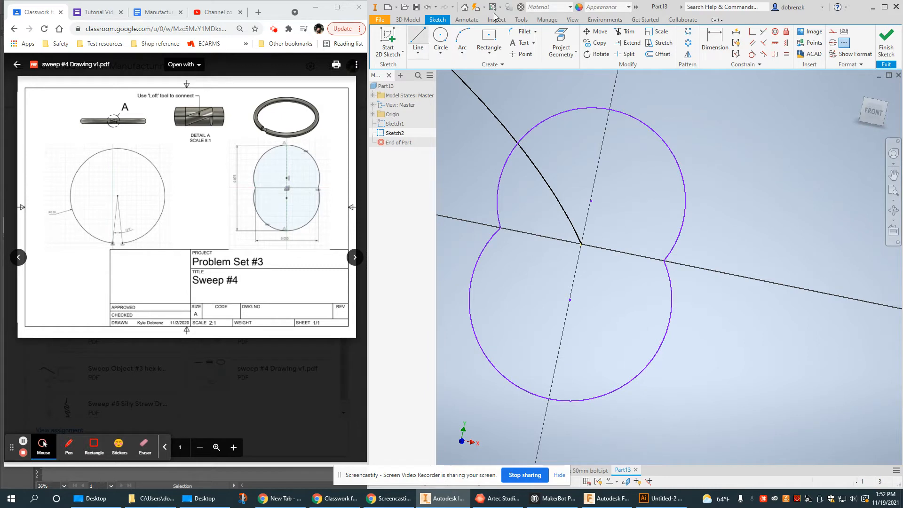
pyautogui.press('l')
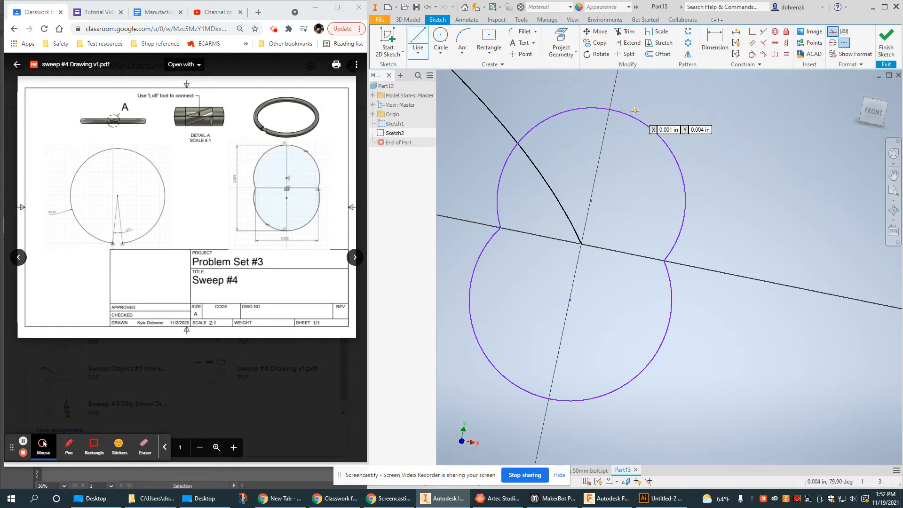
pyautogui.click(610, 109)
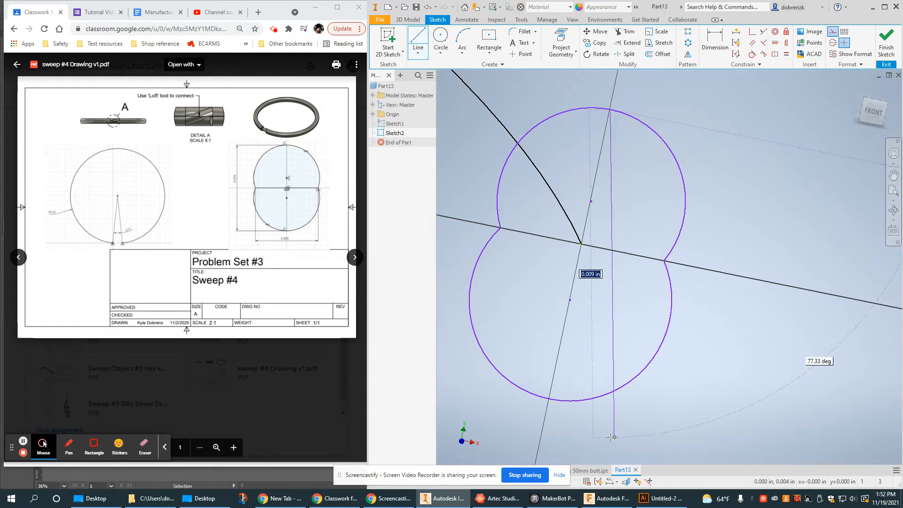
pyautogui.click(549, 399)
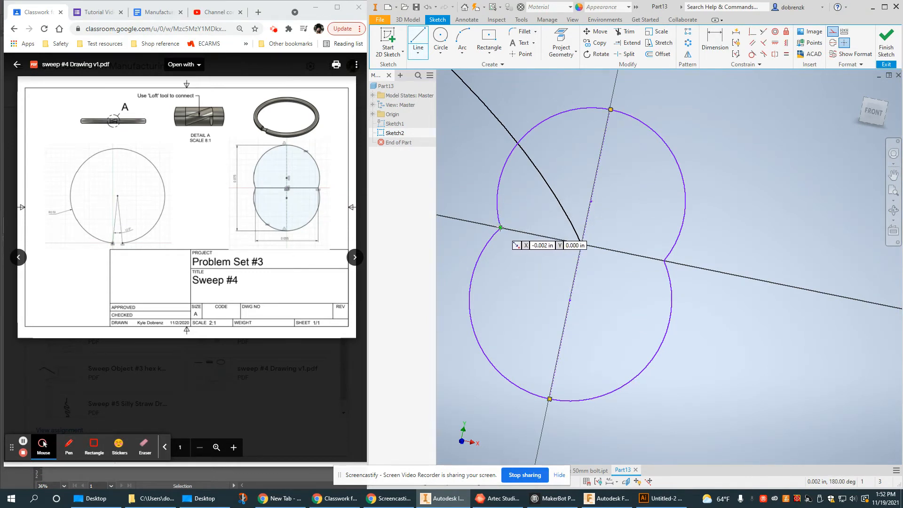
pyautogui.click(496, 227)
pyautogui.click(664, 261)
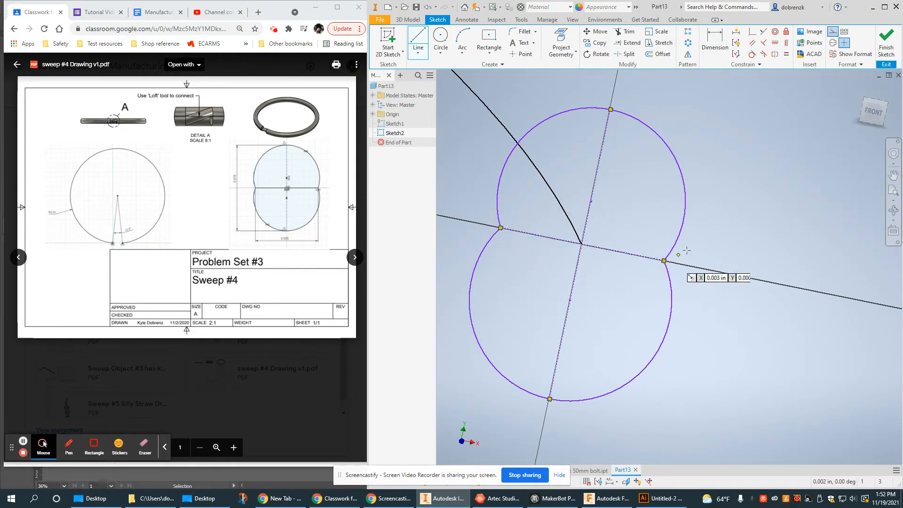
pyautogui.rightClick(748, 202)
pyautogui.click(786, 203)
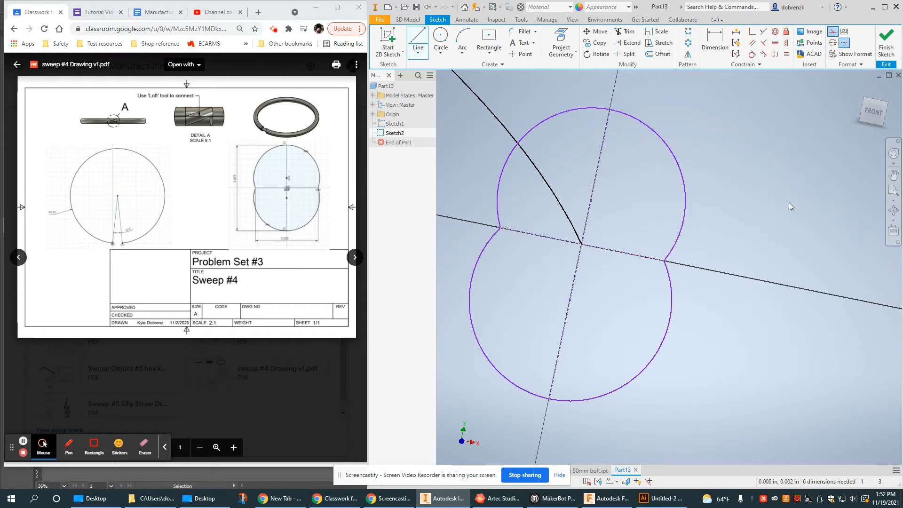
# - Dimension the horizontal construction line between the arcs' shared endpoints to .055 in
pyautogui.click(724, 41)
pyautogui.click(548, 239)
pyautogui.click(514, 429)
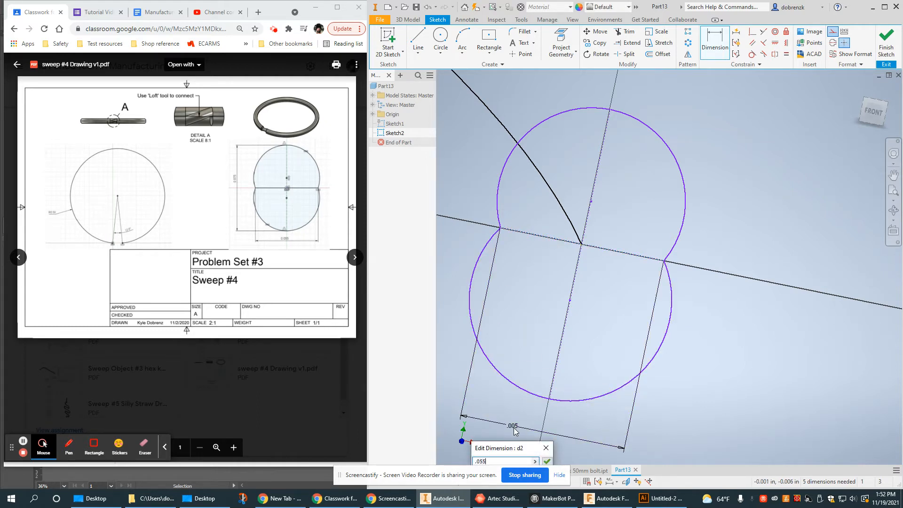
pyautogui.write('.055')
pyautogui.press('Return')
pyautogui.scroll(3, 617, 367)
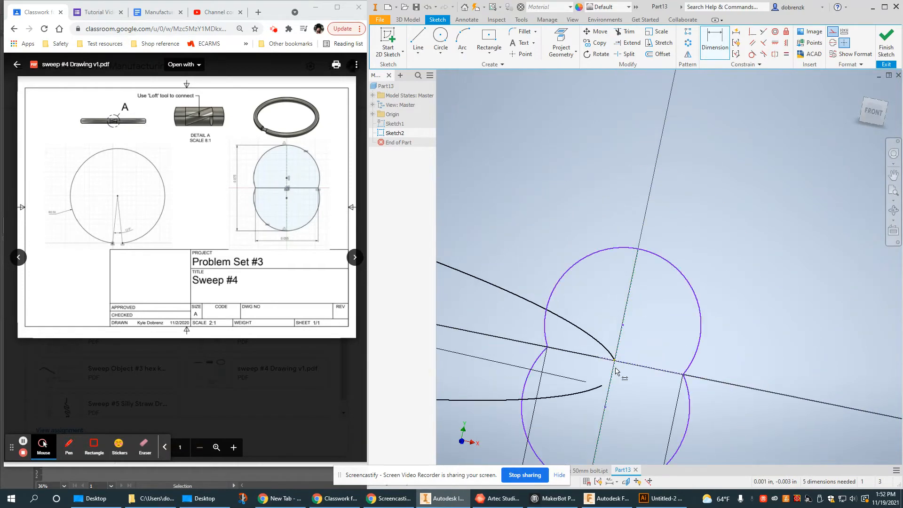
pyautogui.moveTo(617, 367); pyautogui.dragTo(616, 241, button='middle')
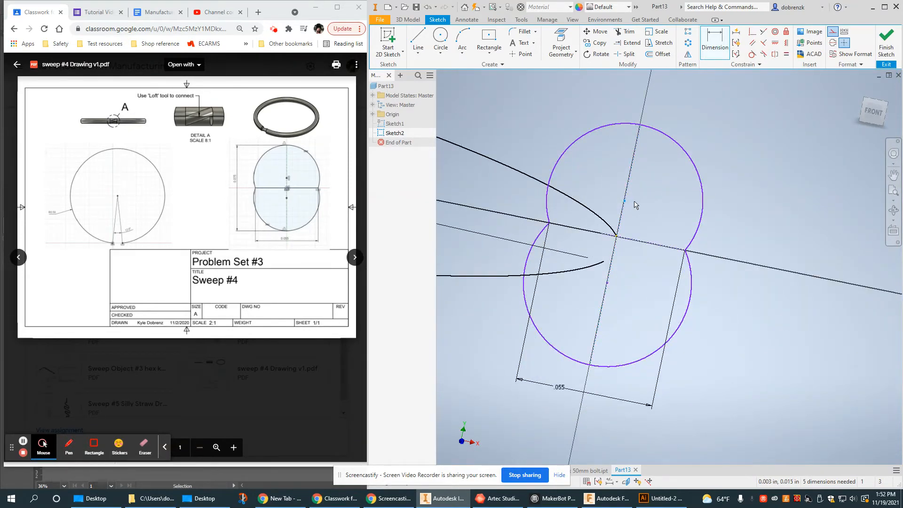
# - Dimension the vertical construction line spanning the profile's overall height to .075 in
pyautogui.click(718, 39)
pyautogui.click(633, 164)
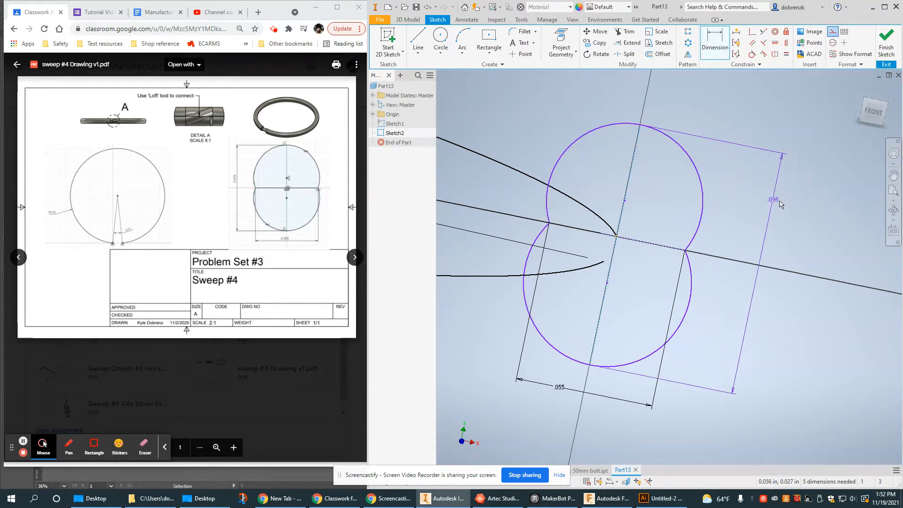
pyautogui.click(790, 203)
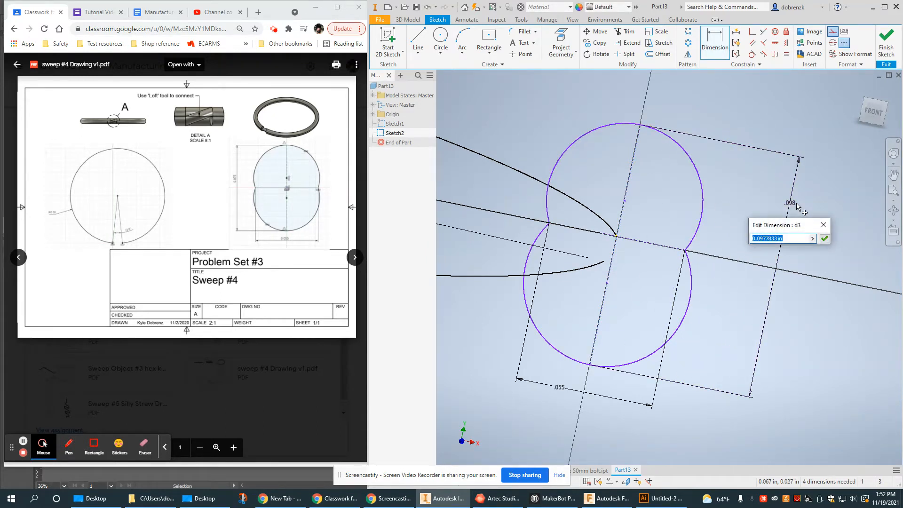
pyautogui.write('.075')
pyautogui.press('Return')
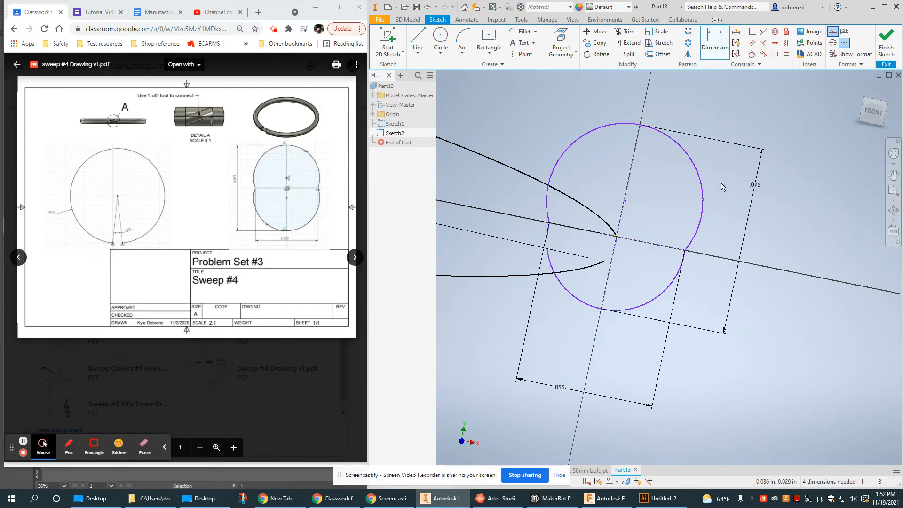
pyautogui.click(702, 209)
pyautogui.click(674, 281)
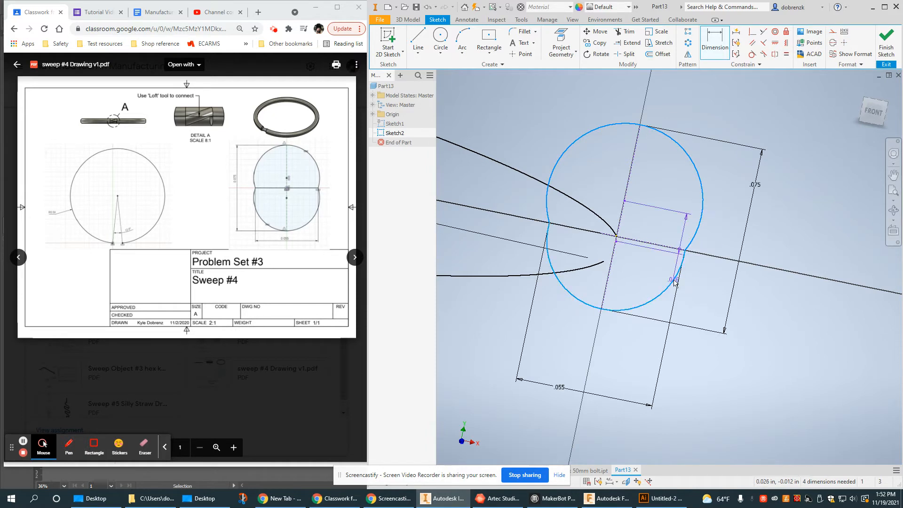
pyautogui.press('Escape')
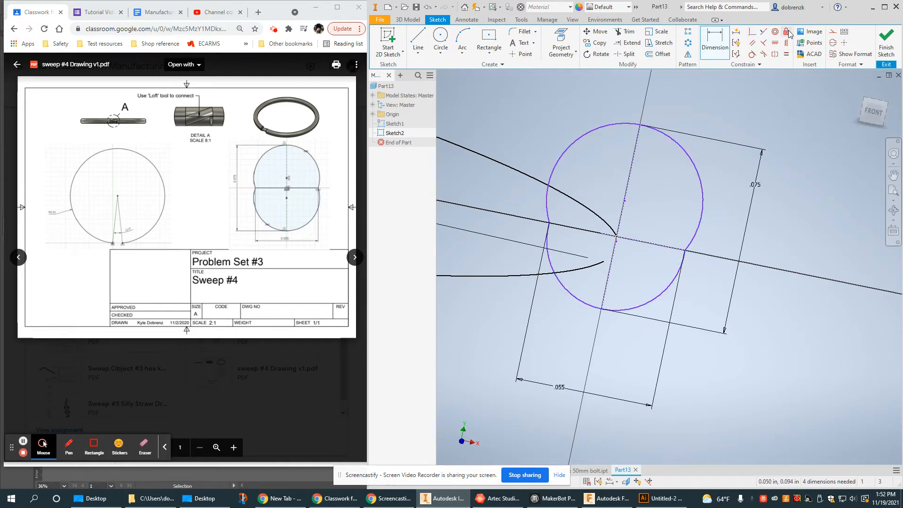
pyautogui.press('Escape')
# - Apply an equal constraint to the profile's two arcs, and make both construction lines coincident with the origin
pyautogui.click(702, 193)
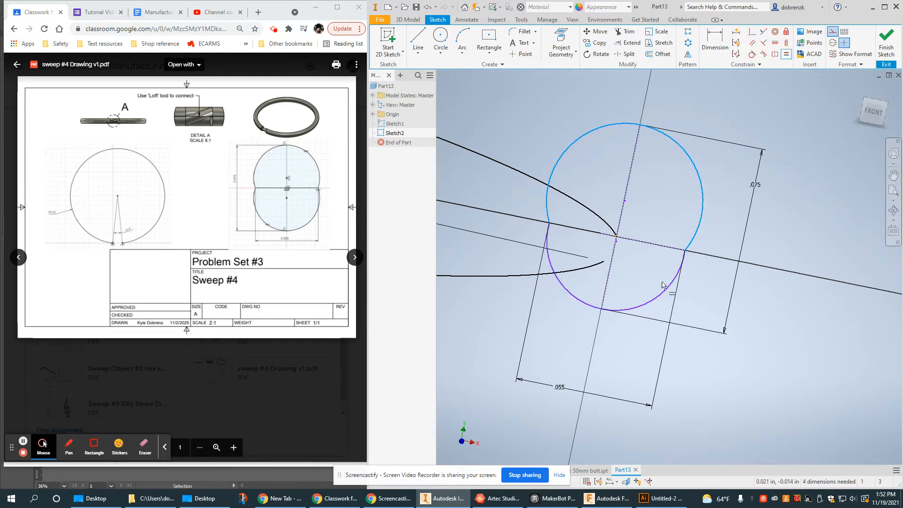
pyautogui.click(675, 289)
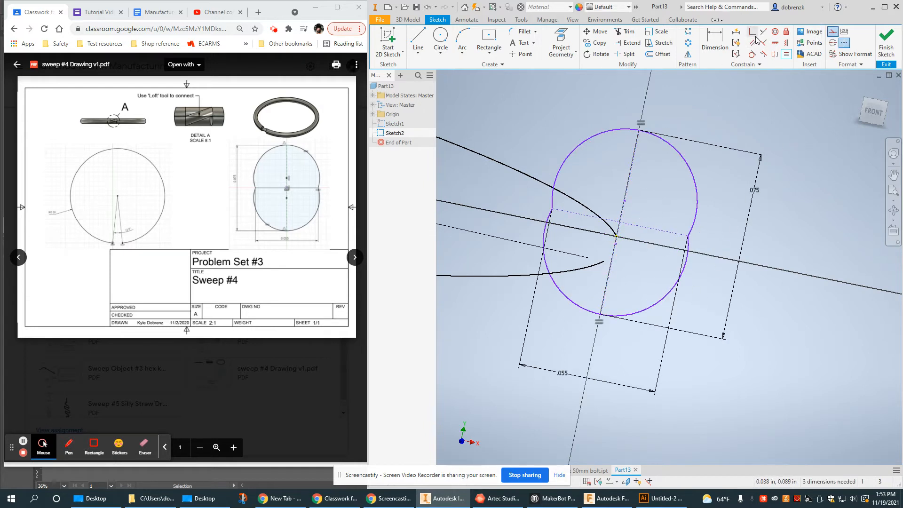
pyautogui.click(776, 43)
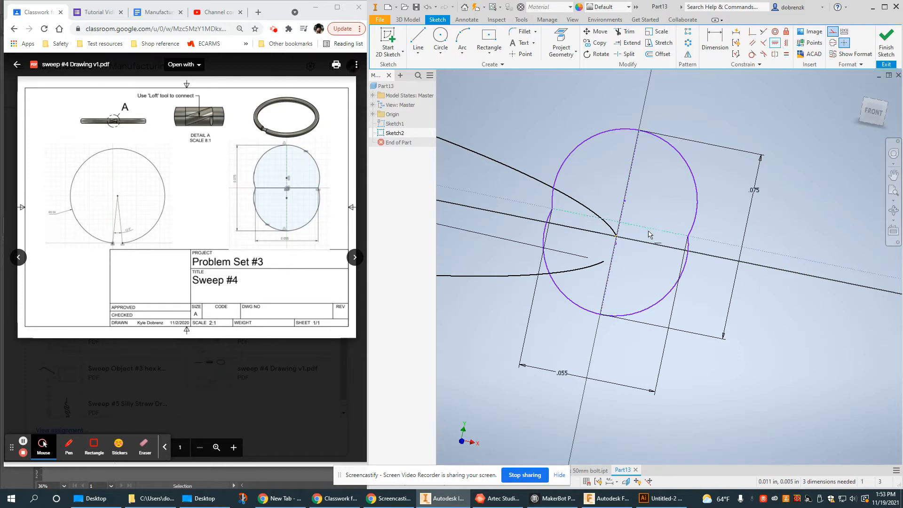
pyautogui.click(751, 33)
pyautogui.click(616, 238)
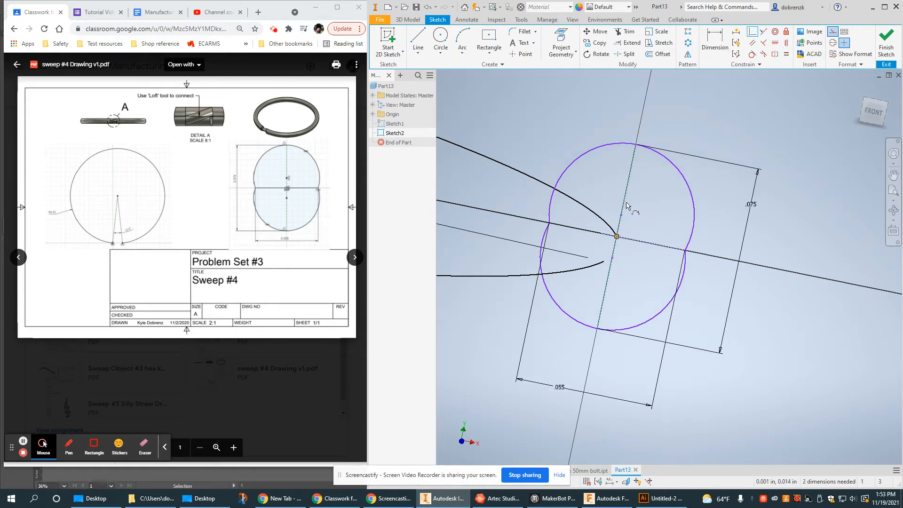
pyautogui.click(613, 238)
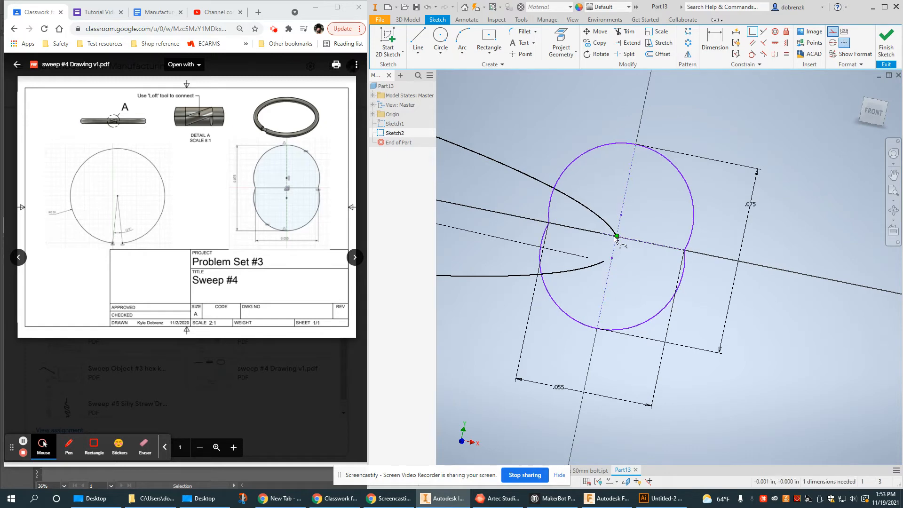
pyautogui.rightClick(834, 172)
pyautogui.click(849, 172)
# - Constrain the construction line between the arcs' shared endpoints to be horizontal, and finish the profile sketch
pyautogui.moveTo(695, 196)
pyautogui.mouseDown()
pyautogui.moveTo(733, 207)
pyautogui.moveTo(747, 256)
pyautogui.moveTo(762, 204)
pyautogui.moveTo(765, 239)
pyautogui.mouseUp()
pyautogui.click(774, 42)
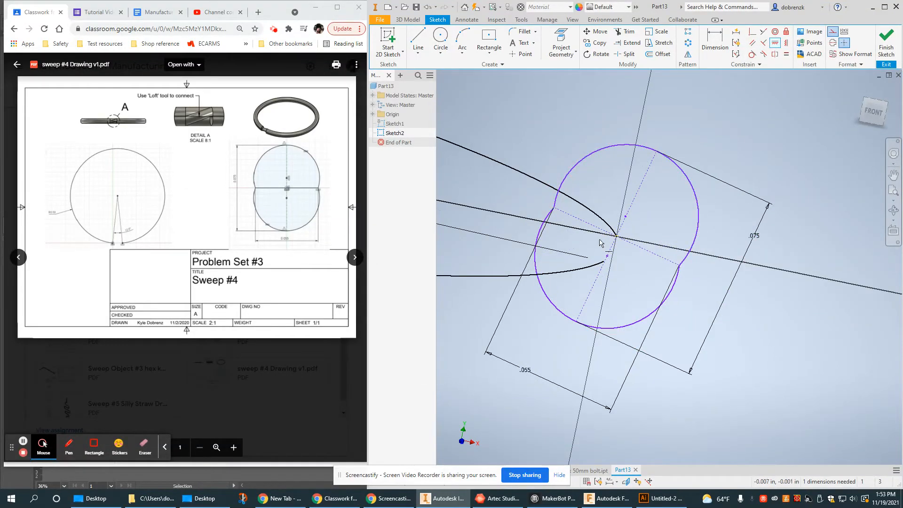
pyautogui.click(632, 247)
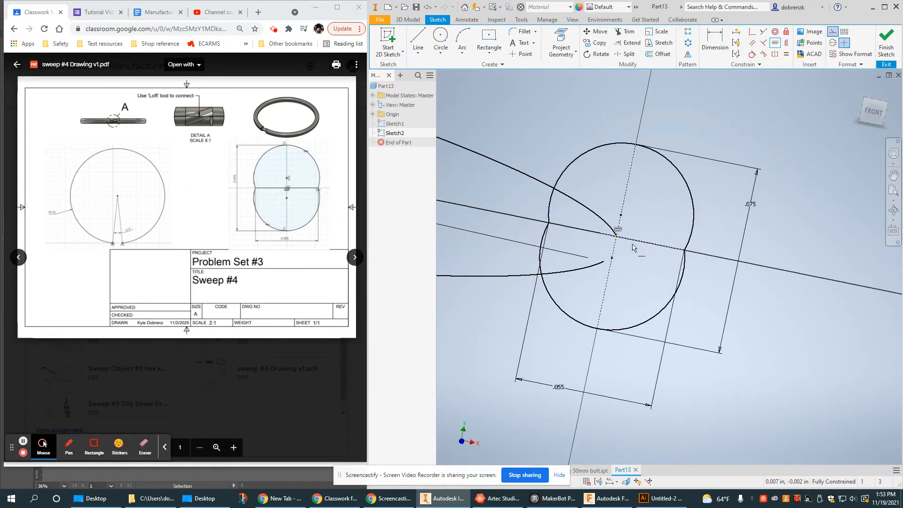
pyautogui.rightClick(766, 145)
pyautogui.click(799, 143)
pyautogui.click(886, 40)
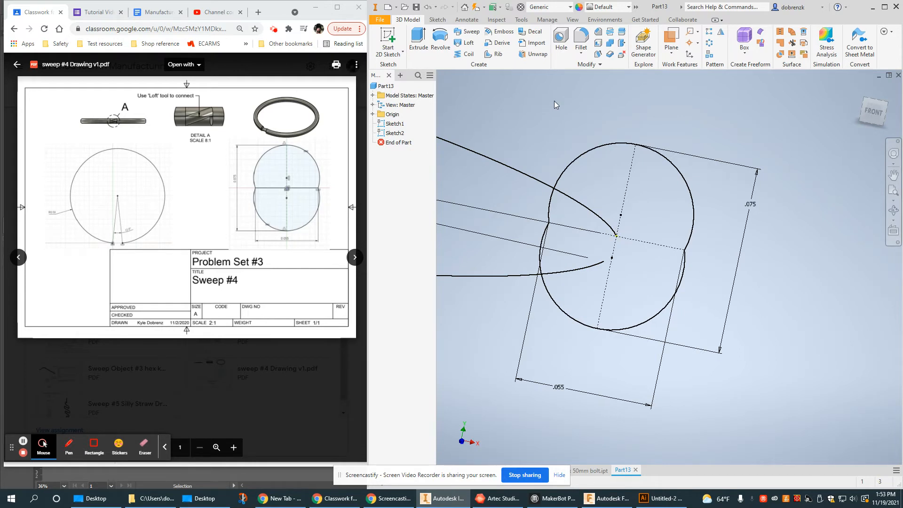
# - Reopen the profile sketch, project the path arc's endpoint at the origin into it, and finish the sketch
pyautogui.click(436, 20)
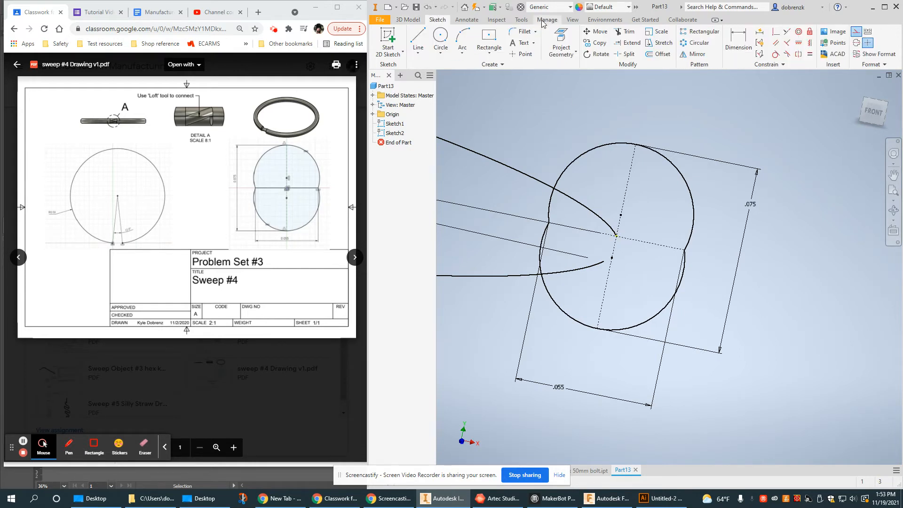
pyautogui.doubleClick(398, 135)
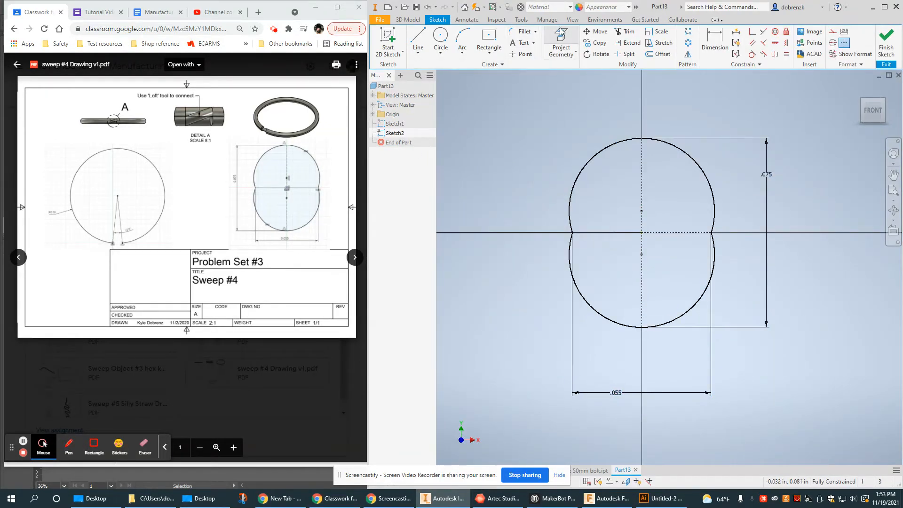
pyautogui.click(561, 43)
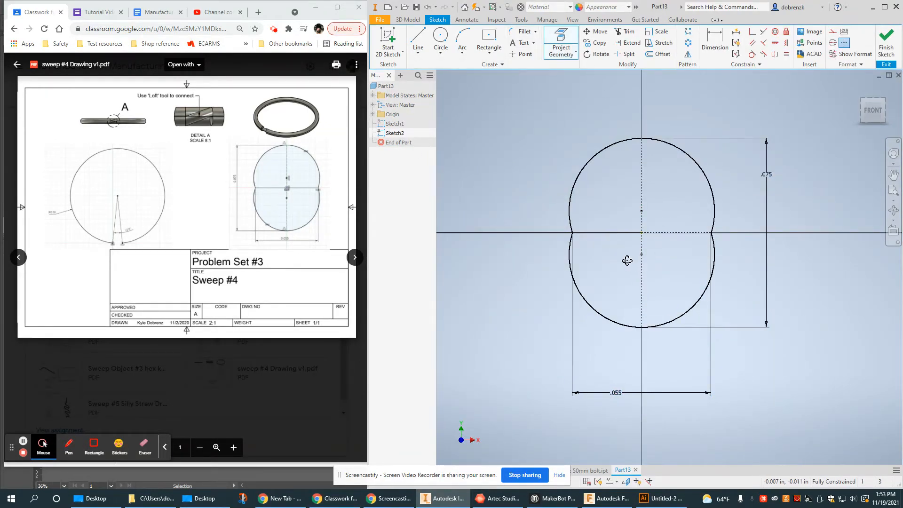
pyautogui.moveTo(627, 260)
pyautogui.keyDown('shift'); pyautogui.mouseDown(button='middle')
pyautogui.moveTo(641, 258)
pyautogui.moveTo(642, 269)
pyautogui.mouseUp(button='middle'); pyautogui.keyUp('shift')
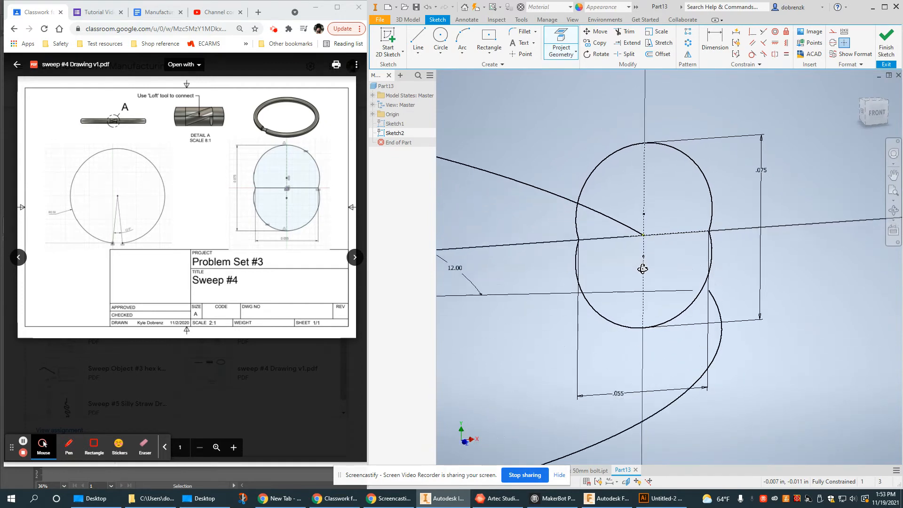
pyautogui.click(643, 235)
pyautogui.click(885, 44)
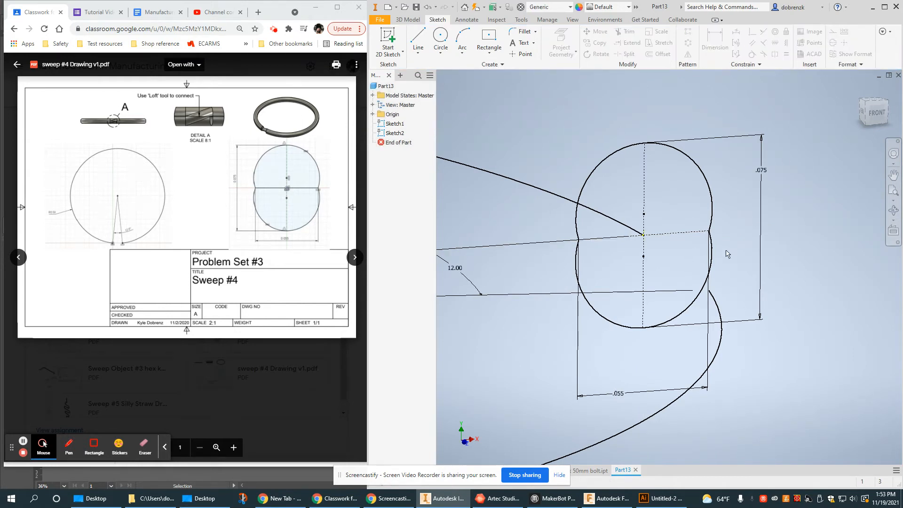
# - Sweep the double-arc profile along the arc path with 0 deg taper and 0 deg twist to form the open ring
pyautogui.scroll(-5, 666, 259)
pyautogui.keyDown('shift'); pyautogui.moveTo(666, 258); pyautogui.dragTo(647, 265, button='middle'); pyautogui.keyUp('shift')
pyautogui.click(407, 20)
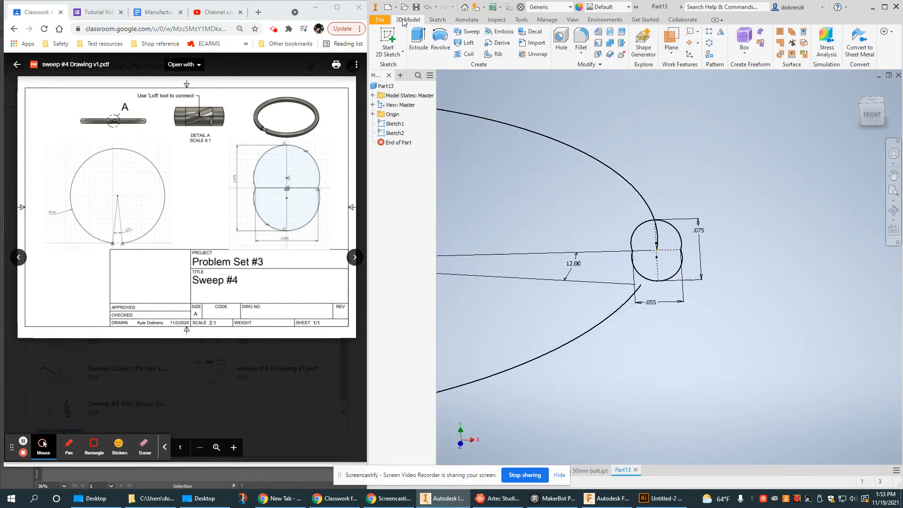
pyautogui.click(470, 31)
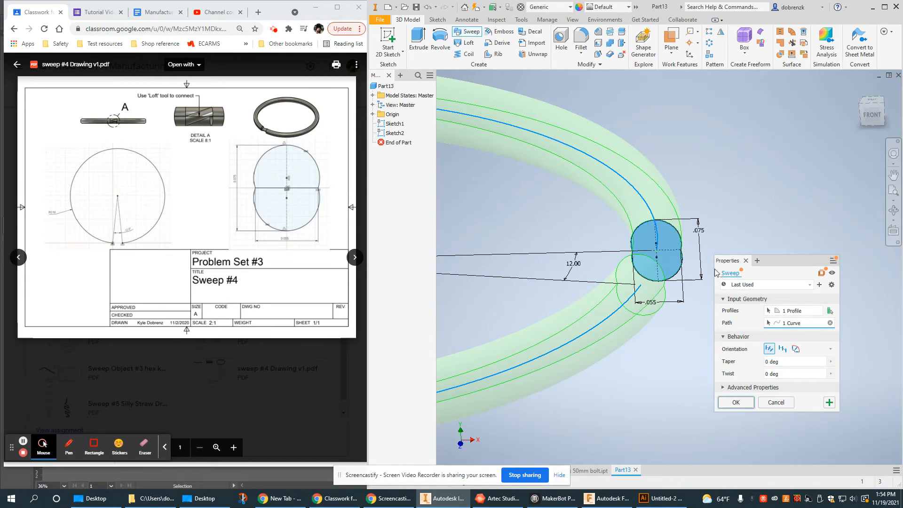
pyautogui.scroll(-3, 642, 336)
pyautogui.keyDown('shift'); pyautogui.moveTo(647, 324); pyautogui.dragTo(661, 287, button='middle'); pyautogui.keyUp('shift')
pyautogui.scroll(-3, 597, 352)
pyautogui.scroll(6, 660, 287)
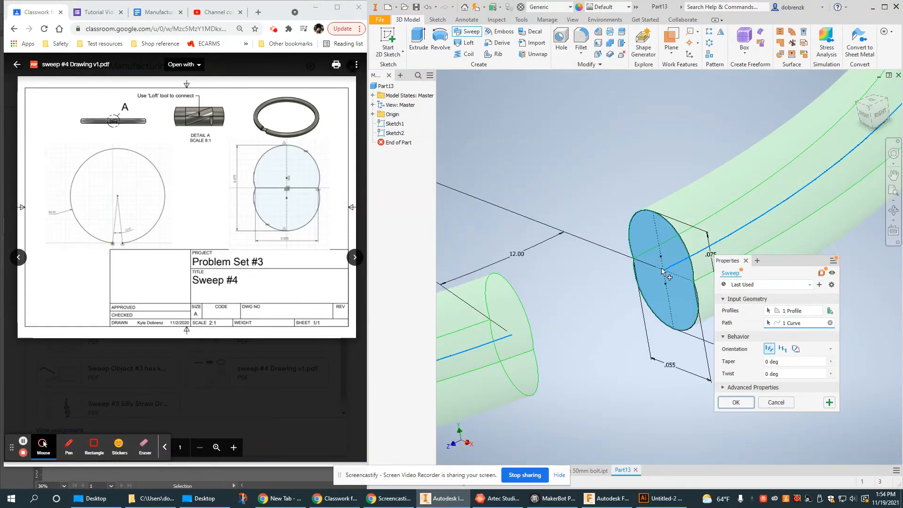
pyautogui.scroll(-7, 665, 267)
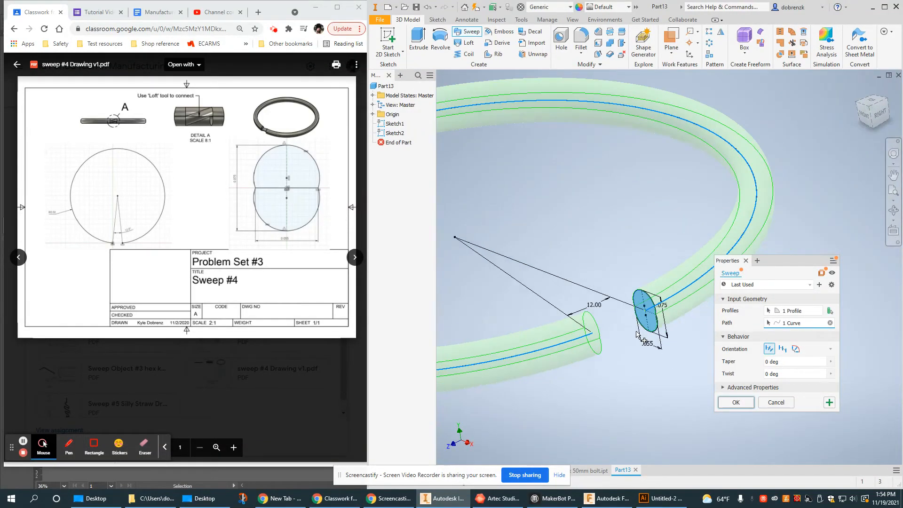
pyautogui.click(736, 403)
# - Start a sketch on one open end face of the swept ring and project the face's outline into it
pyautogui.moveTo(691, 257)
pyautogui.keyDown('shift'); pyautogui.mouseDown(button='middle')
pyautogui.moveTo(701, 252)
pyautogui.moveTo(647, 244)
pyautogui.moveTo(649, 255)
pyautogui.moveTo(699, 244)
pyautogui.moveTo(657, 258)
pyautogui.moveTo(703, 253)
pyautogui.moveTo(688, 252)
pyautogui.mouseUp(button='middle'); pyautogui.keyUp('shift')
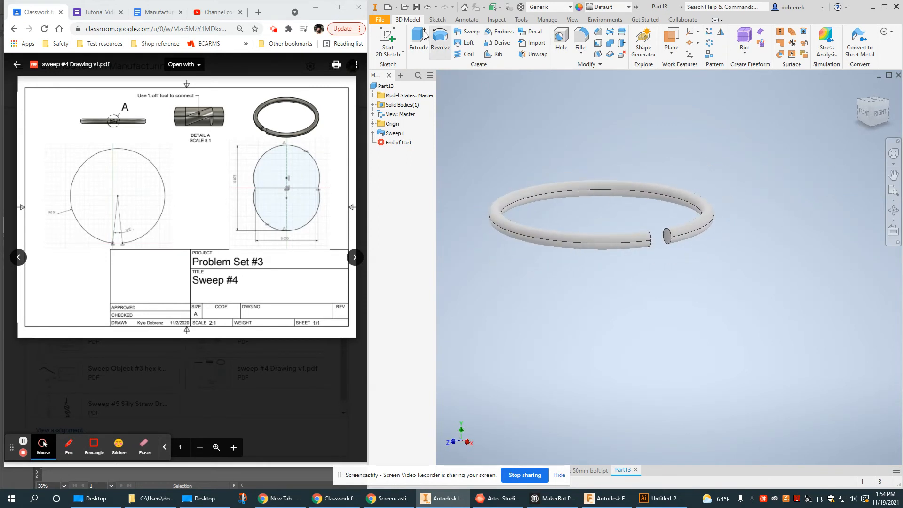
pyautogui.scroll(6, 679, 247)
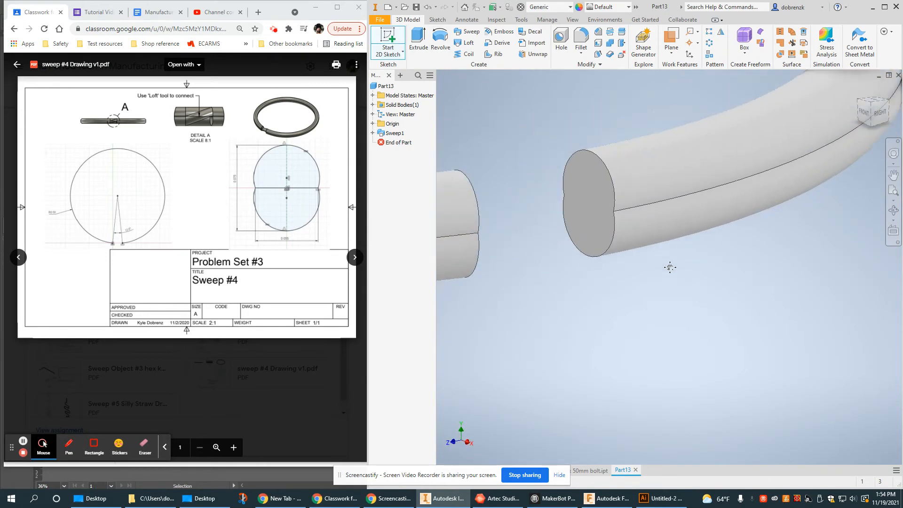
pyautogui.click(605, 206)
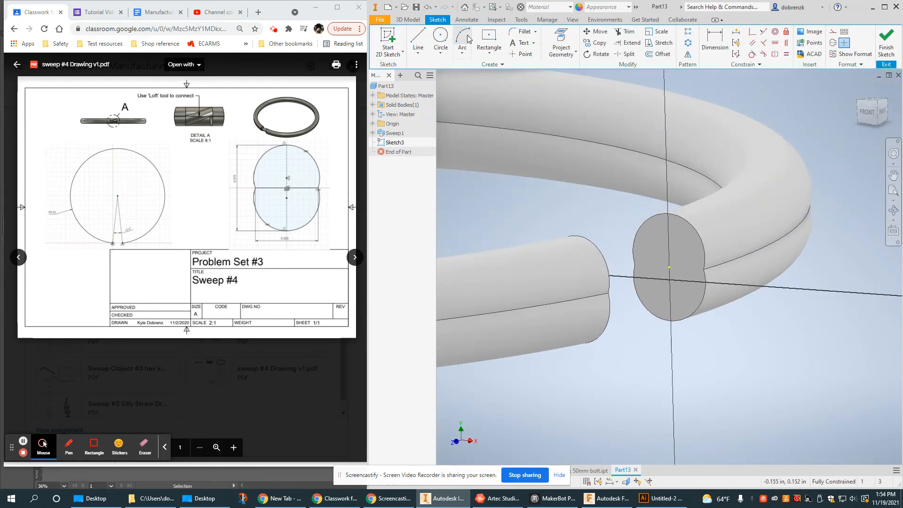
pyautogui.click(564, 36)
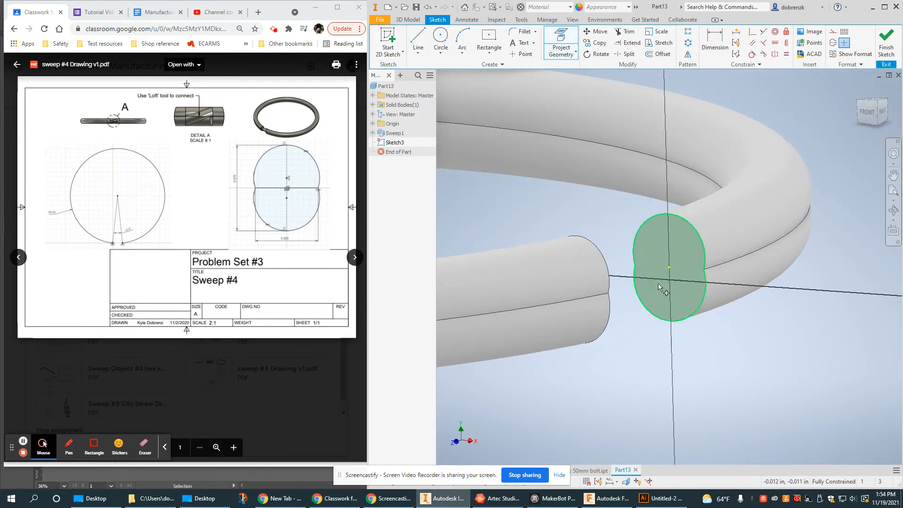
pyautogui.click(686, 249)
# - Draw a line between the shared endpoints of the projected arcs, dividing the end face into upper and lower halves
pyautogui.press('l')
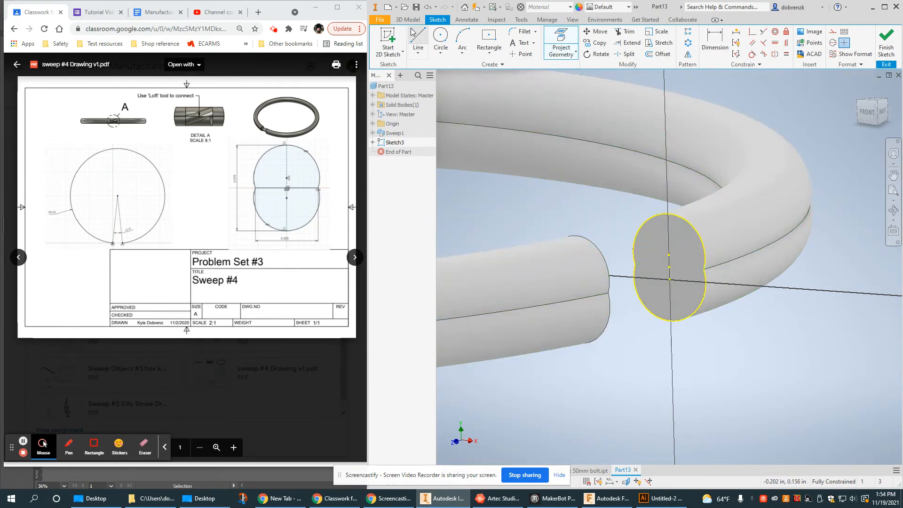
pyautogui.click(635, 264)
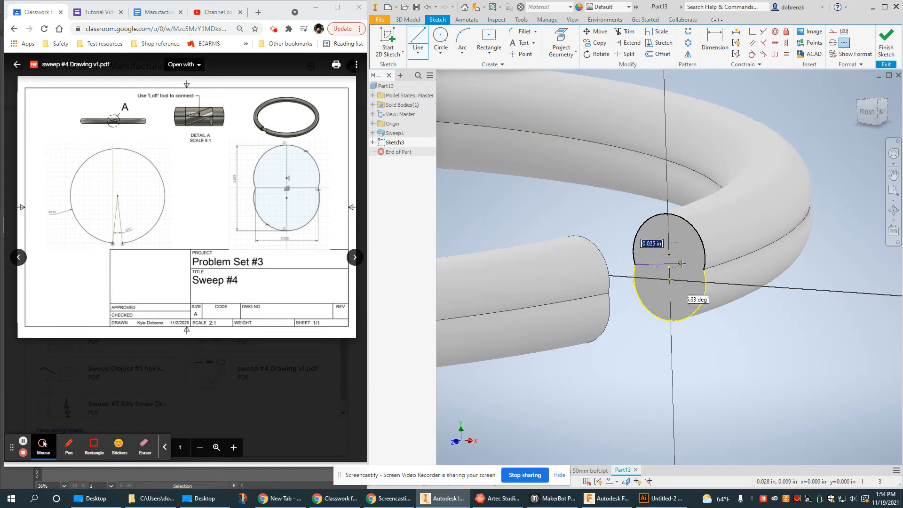
pyautogui.click(704, 269)
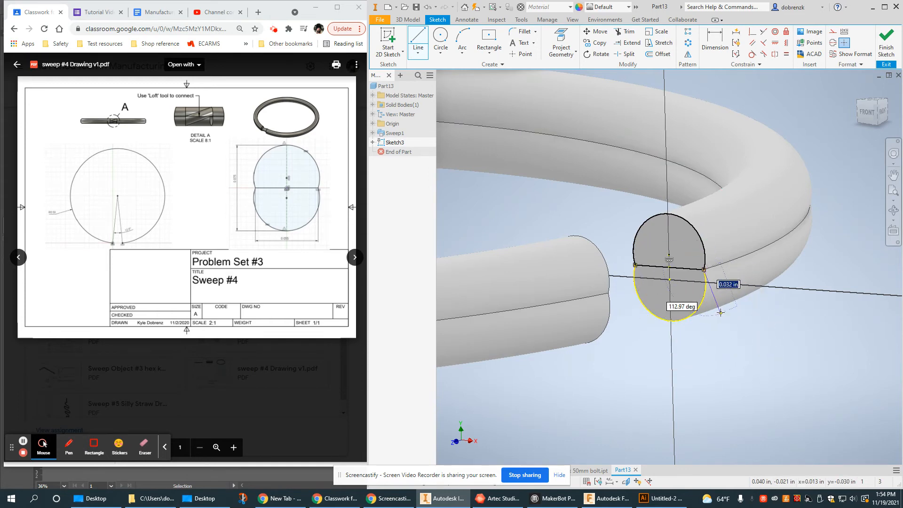
pyautogui.rightClick(824, 269)
pyautogui.click(856, 269)
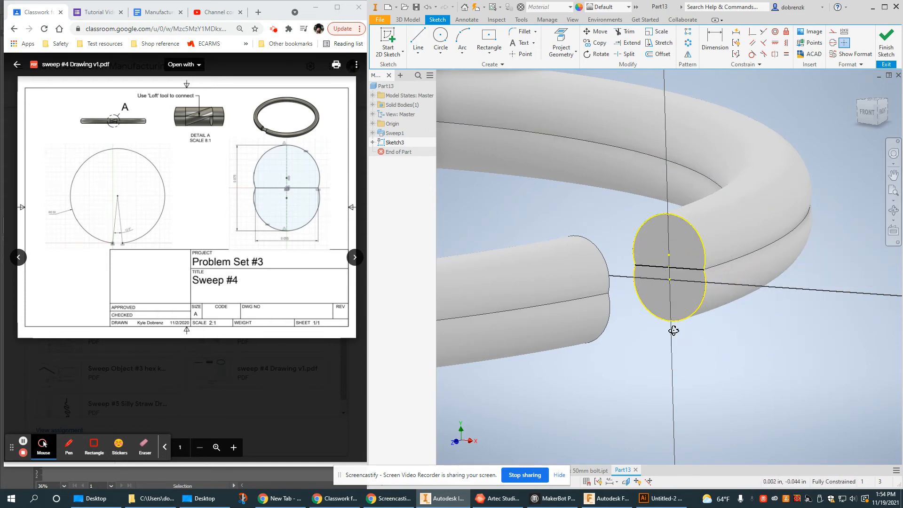
# - Start another sketch on the ring's opposite end face and project that face's outline
pyautogui.keyDown('shift'); pyautogui.moveTo(674, 330); pyautogui.dragTo(584, 339, button='middle'); pyautogui.keyUp('shift')
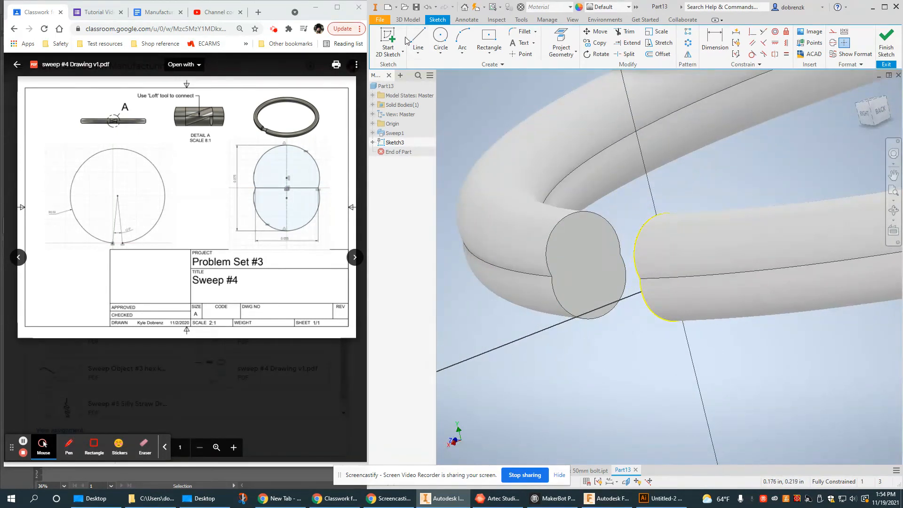
pyautogui.click(394, 41)
pyautogui.click(570, 249)
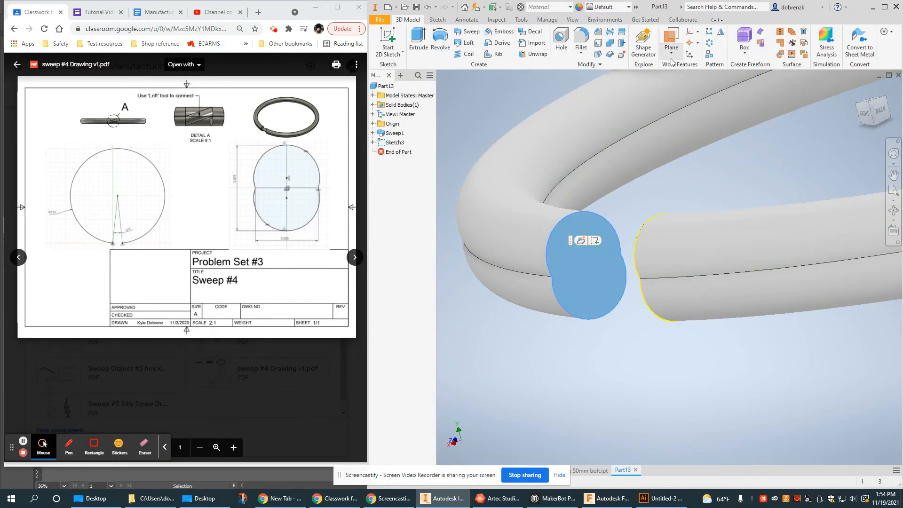
pyautogui.click(391, 41)
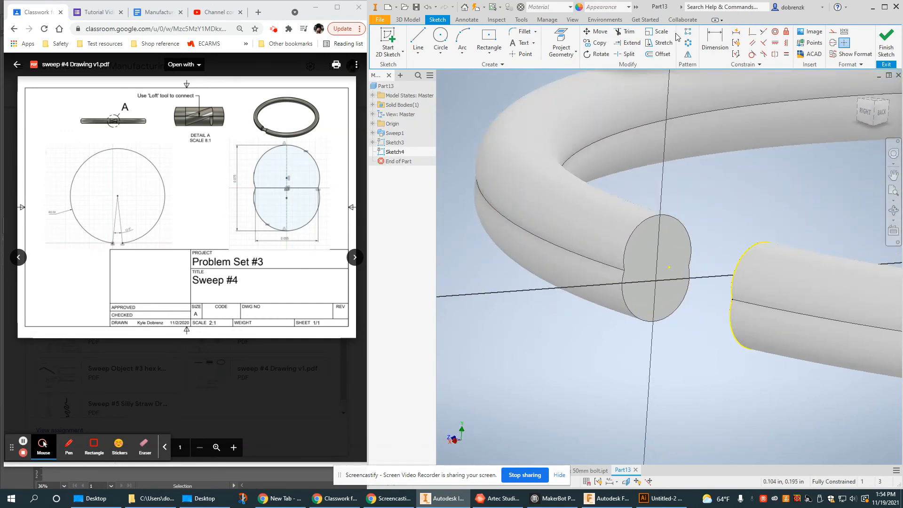
pyautogui.click(560, 42)
pyautogui.click(652, 247)
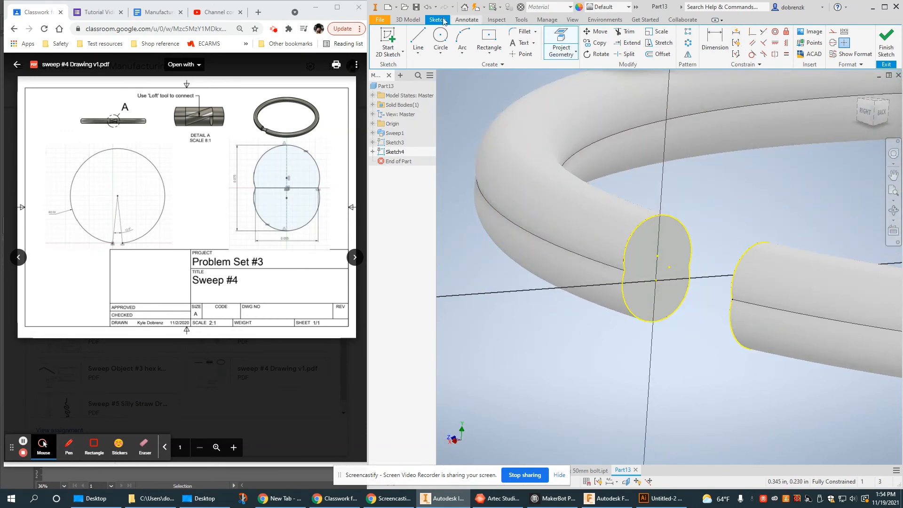
# - Draw a line across this end face between the projected arcs' shared endpoints and finish the sketch
pyautogui.click(417, 40)
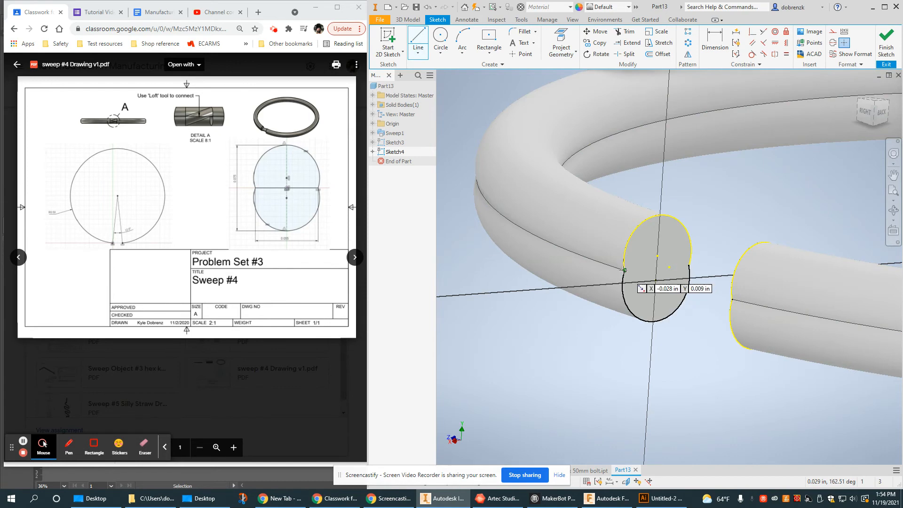
pyautogui.click(624, 270)
pyautogui.click(688, 265)
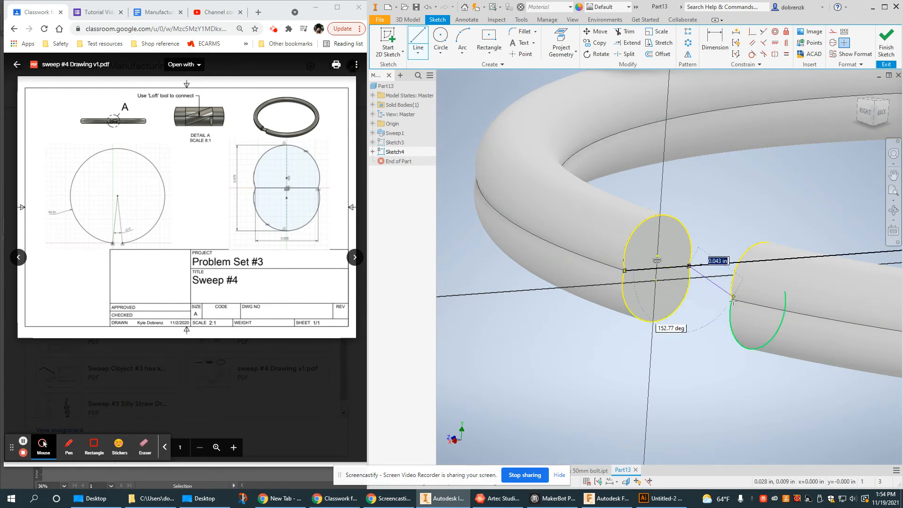
pyautogui.rightClick(757, 207)
pyautogui.click(789, 202)
pyautogui.click(885, 42)
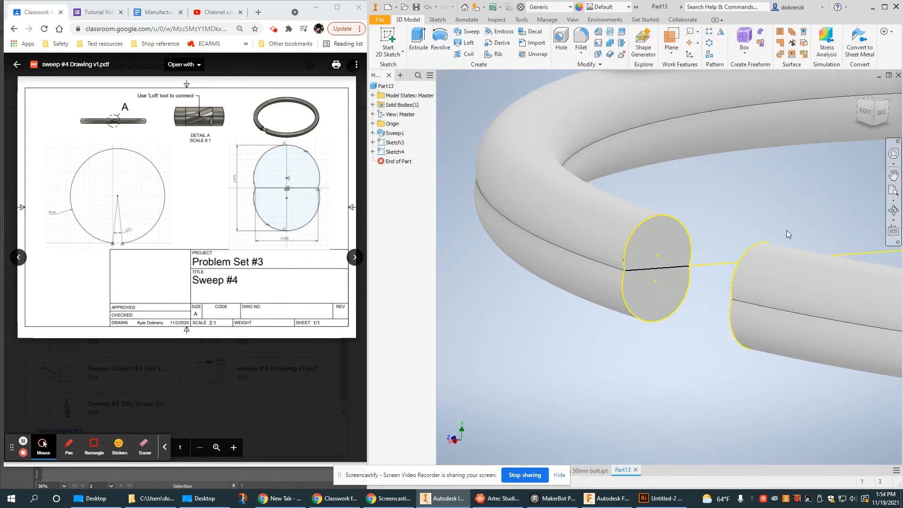
# - Start a Loft and set the upper half of the first end-face sketch, Sketch3, as its first section
pyautogui.moveTo(667, 263)
pyautogui.keyDown('shift'); pyautogui.mouseDown(button='middle')
pyautogui.moveTo(743, 300)
pyautogui.moveTo(776, 288)
pyautogui.moveTo(723, 292)
pyautogui.moveTo(722, 270)
pyautogui.moveTo(736, 278)
pyautogui.moveTo(639, 280)
pyautogui.moveTo(679, 285)
pyautogui.moveTo(648, 284)
pyautogui.mouseUp(button='middle'); pyautogui.keyUp('shift')
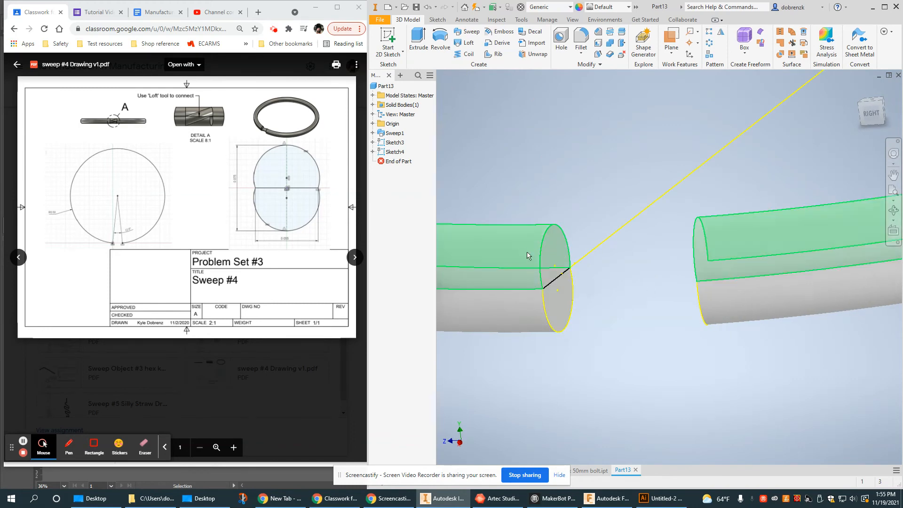
pyautogui.keyDown('shift'); pyautogui.moveTo(552, 258); pyautogui.dragTo(589, 287, button='middle'); pyautogui.keyUp('shift')
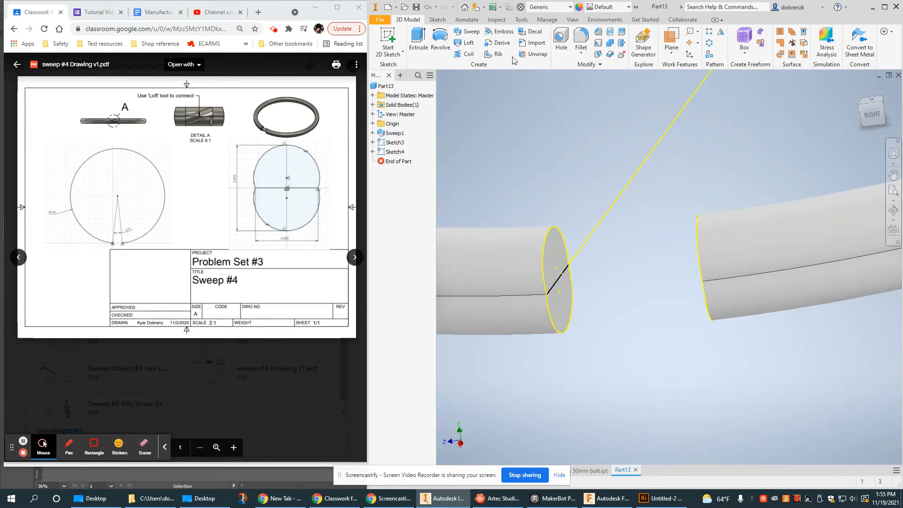
pyautogui.click(464, 44)
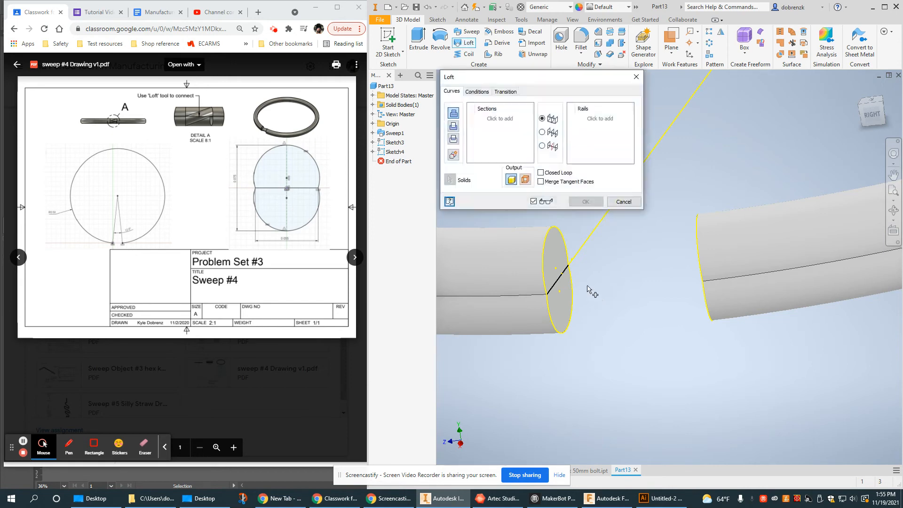
pyautogui.keyDown('shift'); pyautogui.moveTo(558, 292); pyautogui.dragTo(543, 268, button='middle'); pyautogui.keyUp('shift')
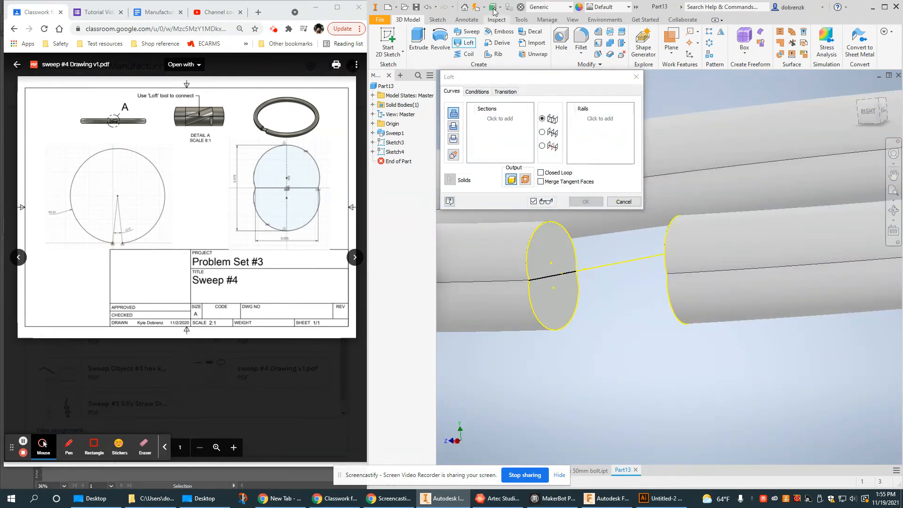
pyautogui.click(395, 143)
pyautogui.moveTo(715, 262)
pyautogui.keyDown('shift'); pyautogui.mouseDown(button='middle')
pyautogui.moveTo(749, 258)
pyautogui.moveTo(751, 274)
pyautogui.mouseUp(button='middle'); pyautogui.keyUp('shift')
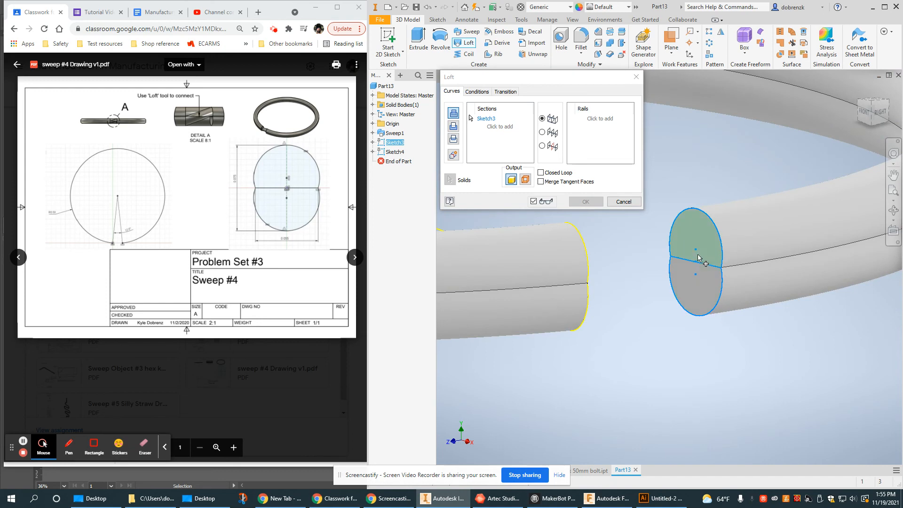
pyautogui.click(705, 234)
pyautogui.keyDown('shift'); pyautogui.moveTo(713, 280); pyautogui.dragTo(574, 264, button='middle'); pyautogui.keyUp('shift')
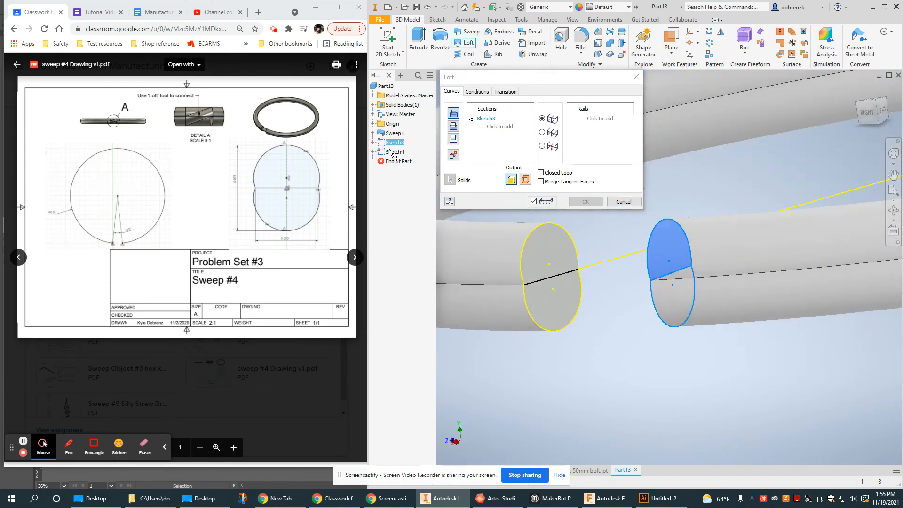
# - Add the lower half of the opposite end-face sketch, Sketch4, as the second section and create the solid loft
pyautogui.click(498, 127)
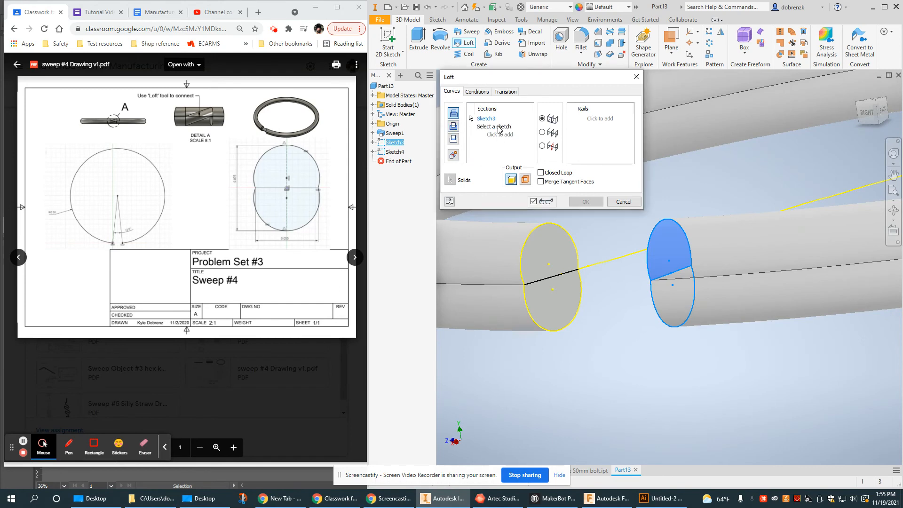
pyautogui.click(394, 152)
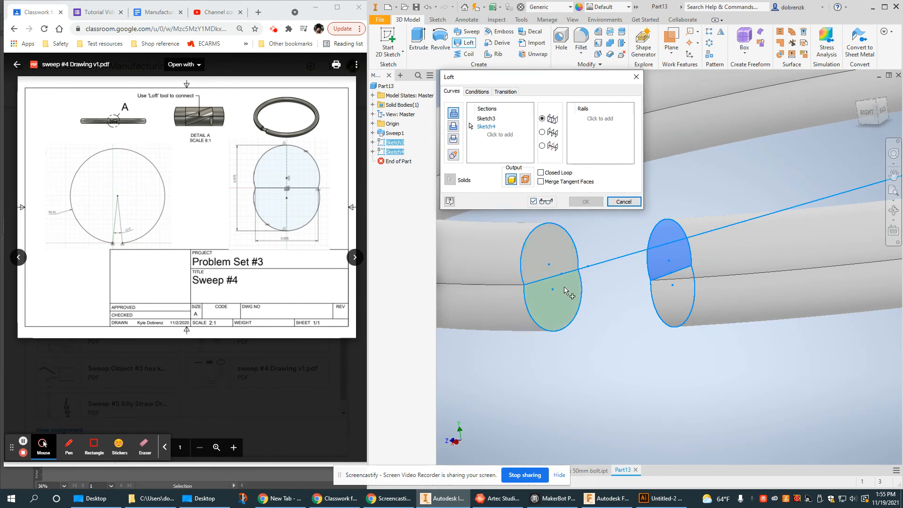
pyautogui.keyDown('shift'); pyautogui.moveTo(663, 276); pyautogui.dragTo(675, 272, button='middle'); pyautogui.keyUp('shift')
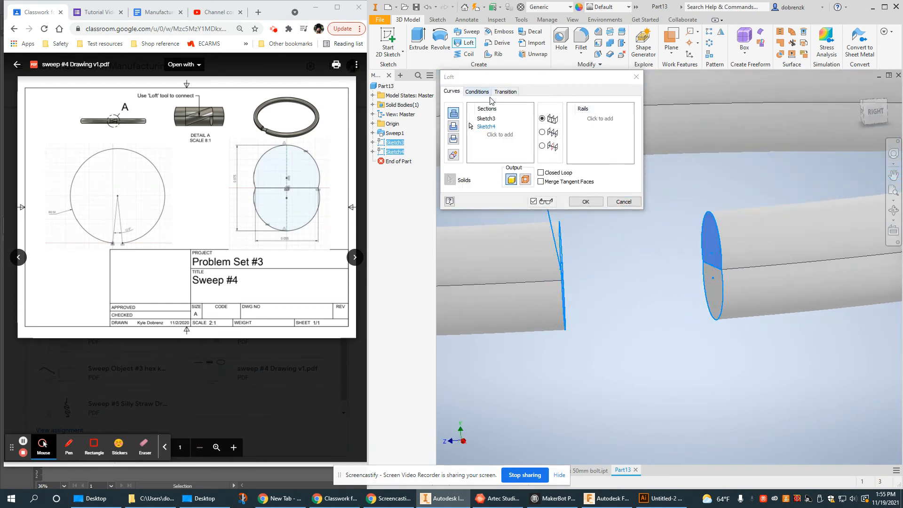
pyautogui.click(585, 202)
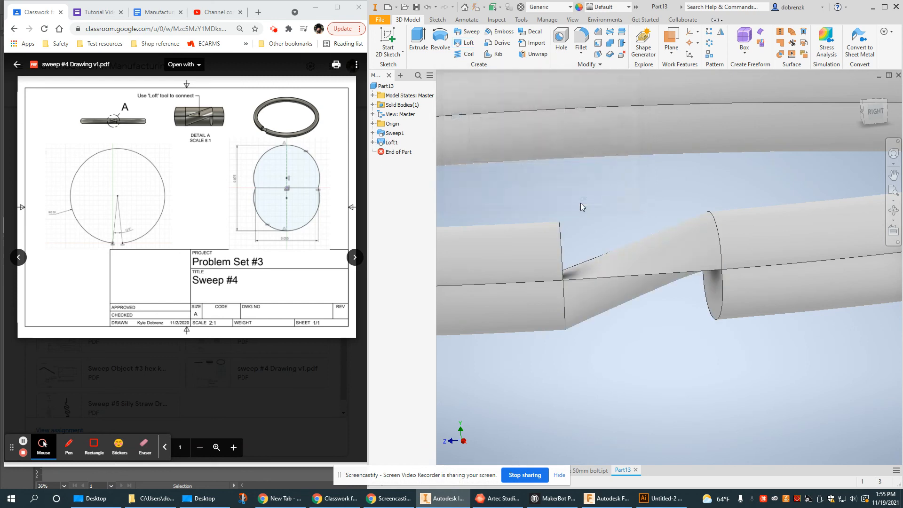
# - Examine the lofted connection from both sides and compare the whole ring with the isometric view in the drawing
pyautogui.keyDown('shift'); pyautogui.moveTo(703, 291); pyautogui.dragTo(704, 271, button='middle'); pyautogui.keyUp('shift')
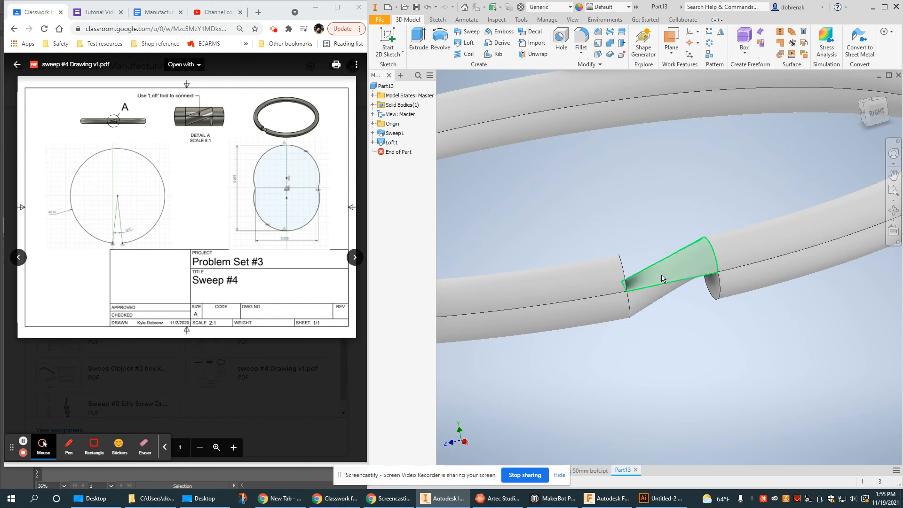
pyautogui.keyDown('shift'); pyautogui.moveTo(662, 278); pyautogui.dragTo(656, 287, button='middle'); pyautogui.keyUp('shift')
pyautogui.keyDown('shift'); pyautogui.moveTo(722, 258); pyautogui.dragTo(657, 284, button='middle'); pyautogui.keyUp('shift')
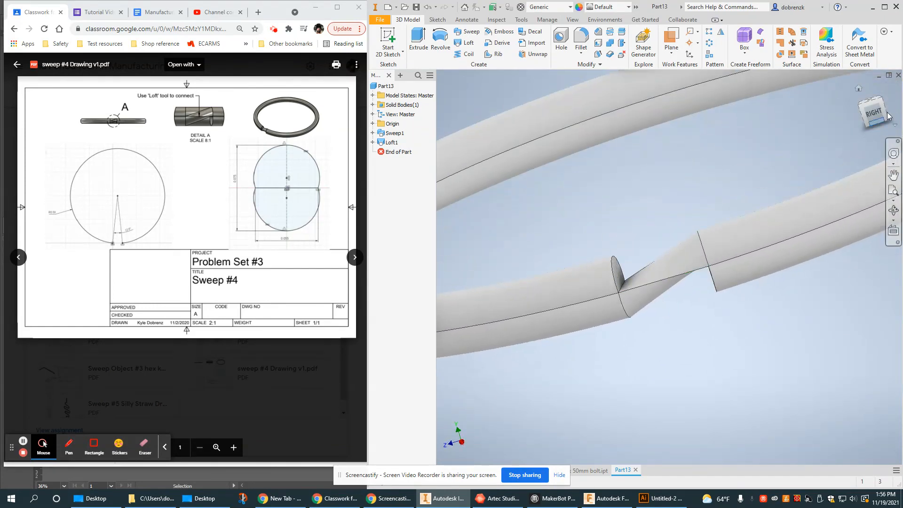
pyautogui.click(857, 87)
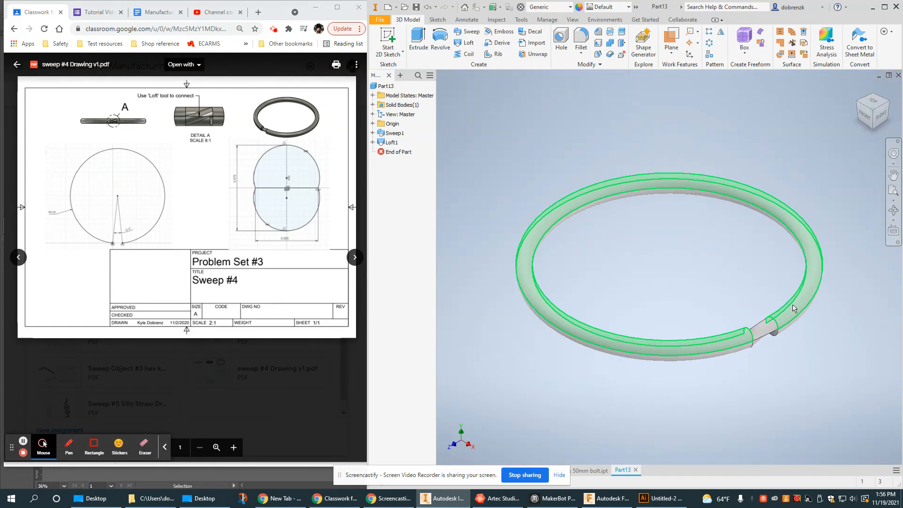
pyautogui.click(888, 106)
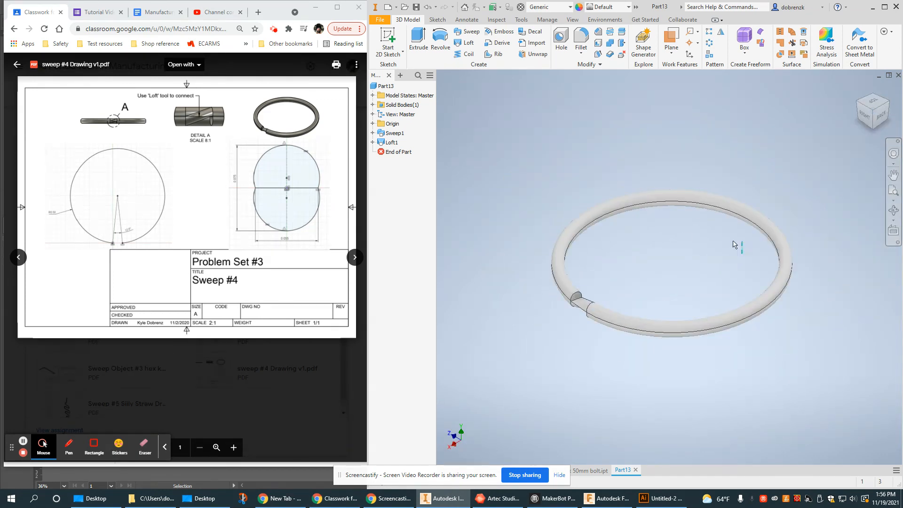
pyautogui.click(295, 116)
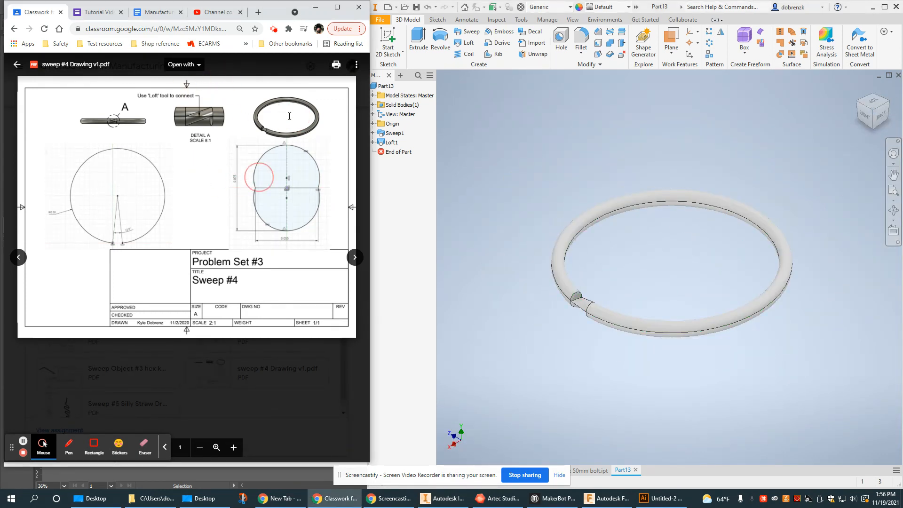